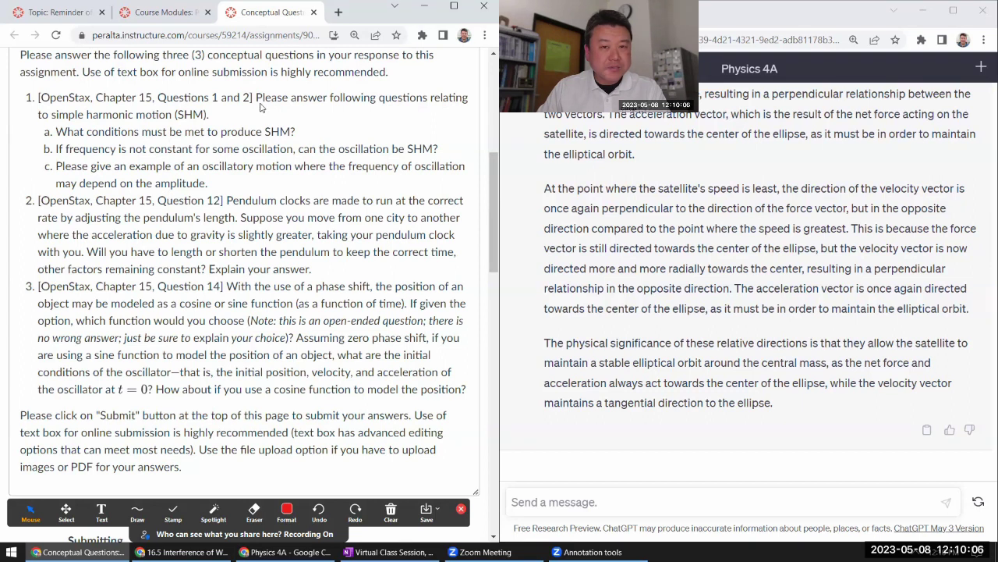
# Send ChatGPT the Canvas prompt 'Please answer following questions relating to simple harmonic motion (SHM).'.
pyautogui.moveTo(258, 97); pyautogui.dragTo(267, 116)
pyautogui.hotkey('ctrl', 'c')
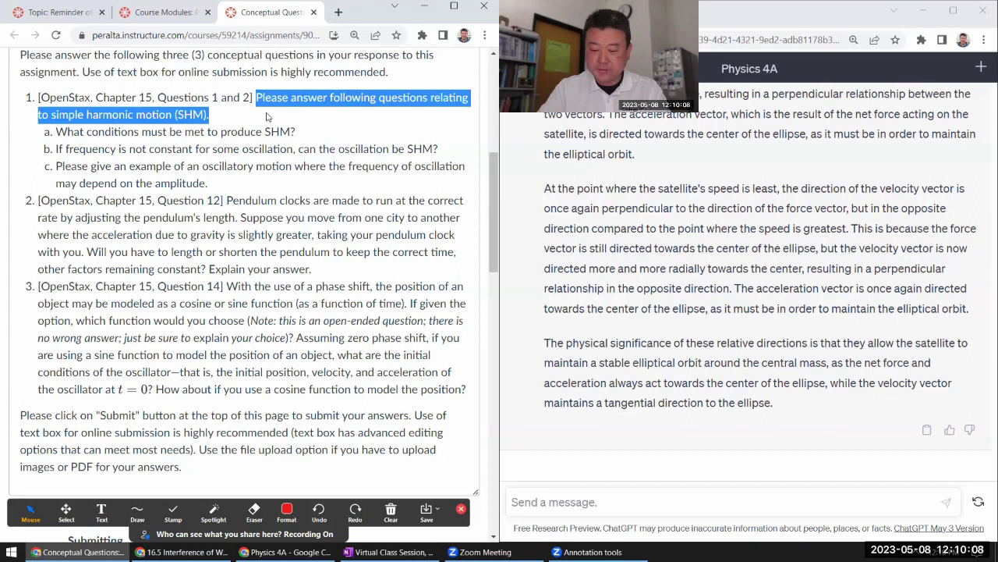
pyautogui.click(613, 499)
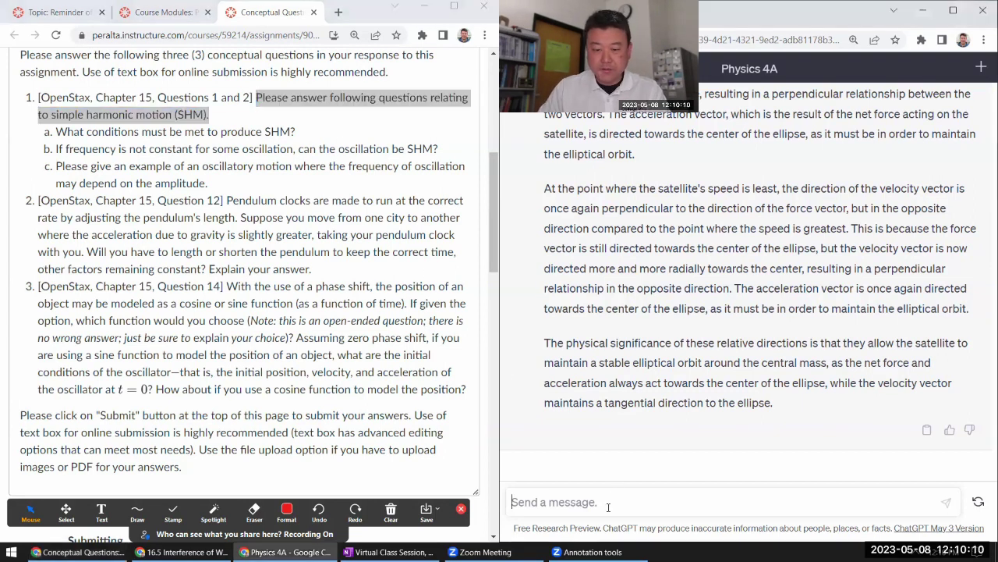
pyautogui.hotkey('ctrl', 'v')
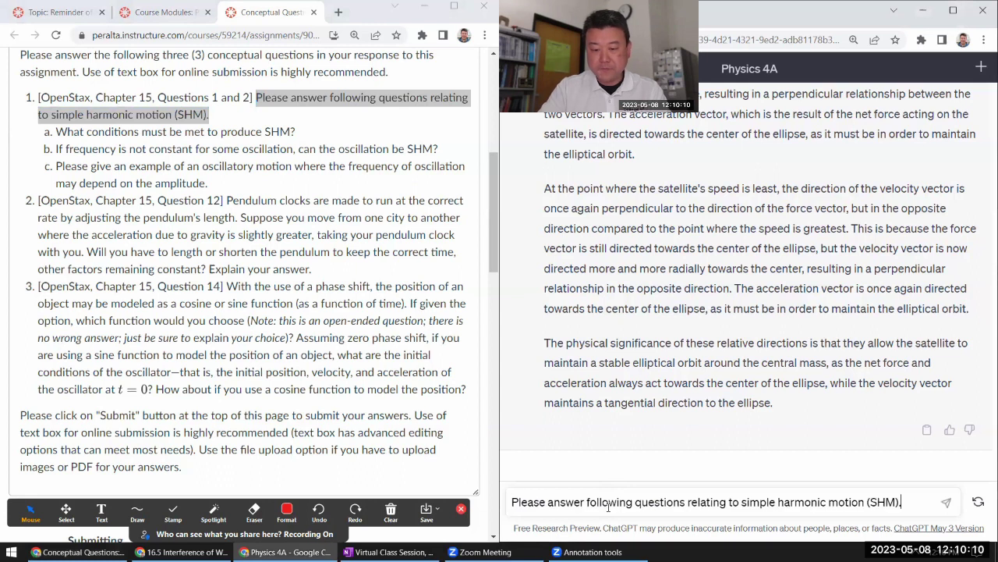
pyautogui.click(946, 502)
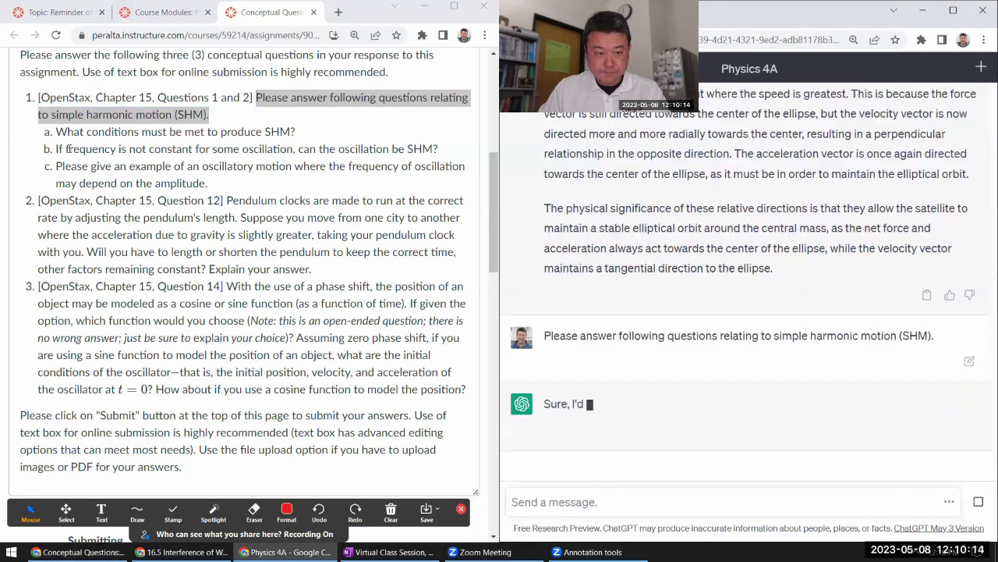
# Send ChatGPT question '(a) What conditions must be met to produce SHM?' copied from Canvas.
pyautogui.tripleClick(81, 131)
pyautogui.hotkey('ctrl', 'c')
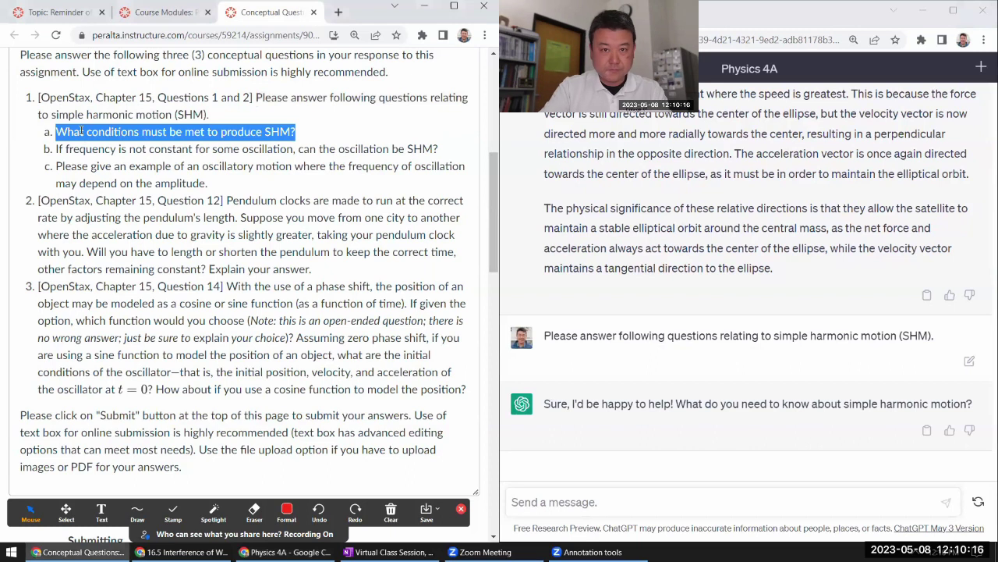
pyautogui.click(550, 503)
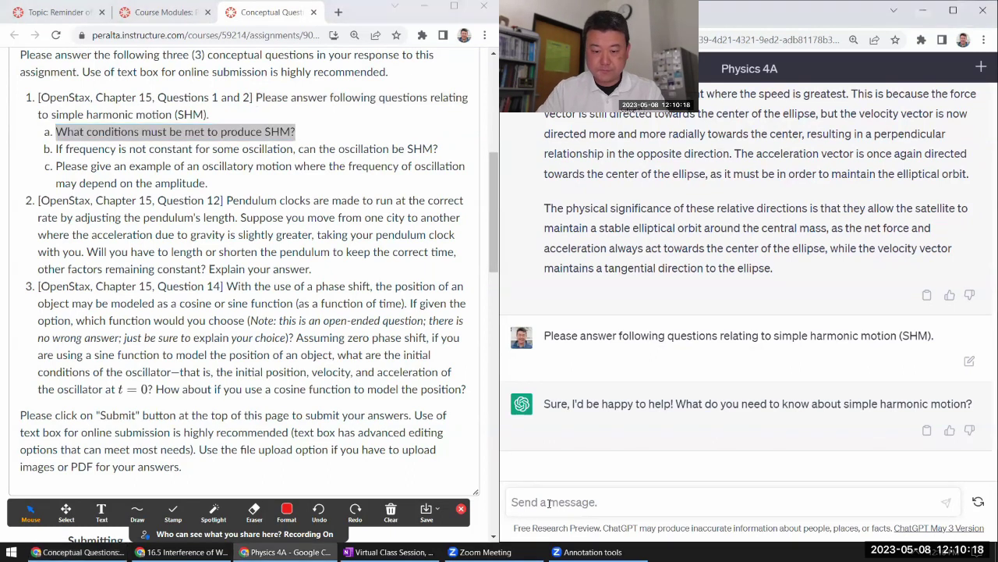
pyautogui.write('(a)')
pyautogui.hotkey('ctrl', 'v')
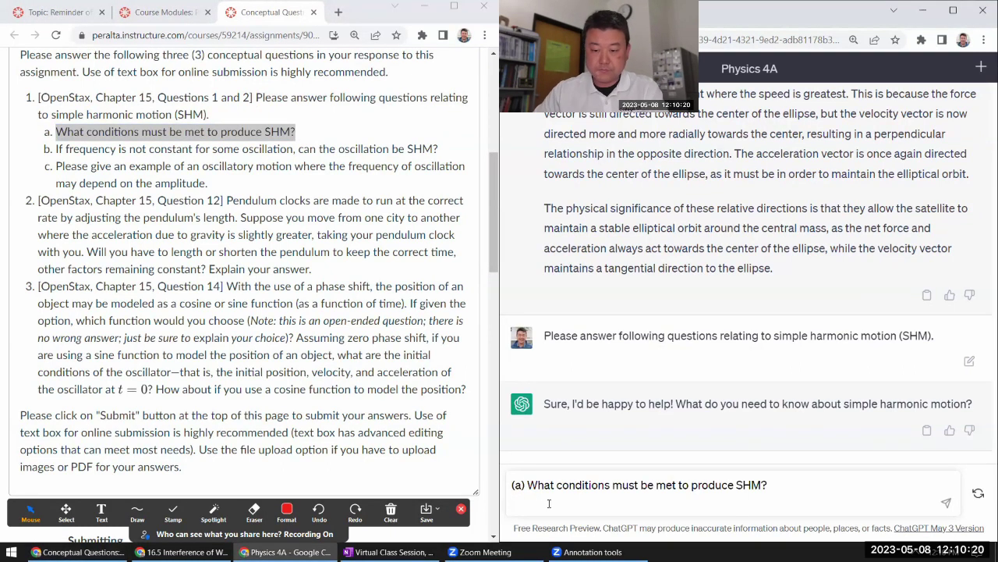
pyautogui.press('BackSpace')
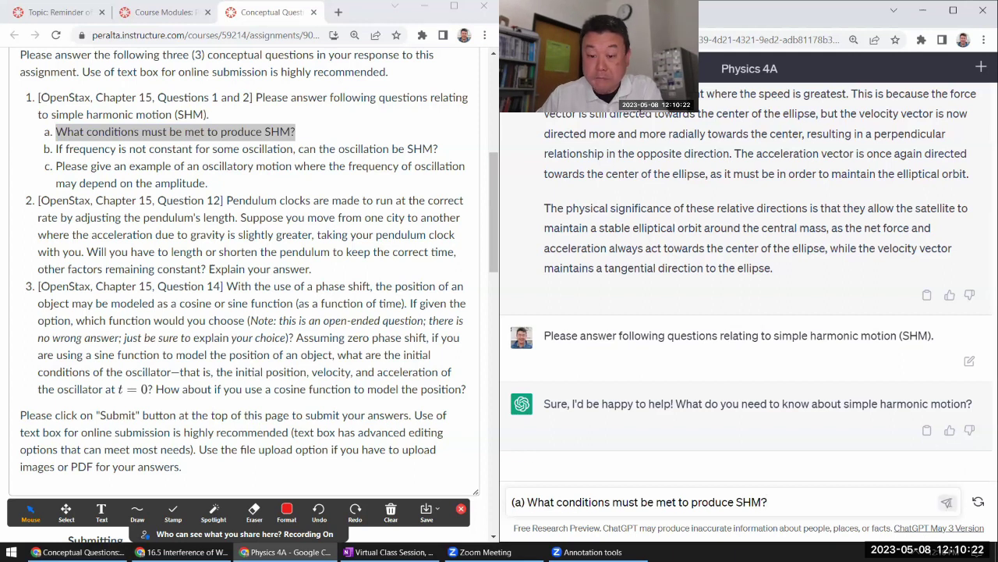
pyautogui.click(947, 502)
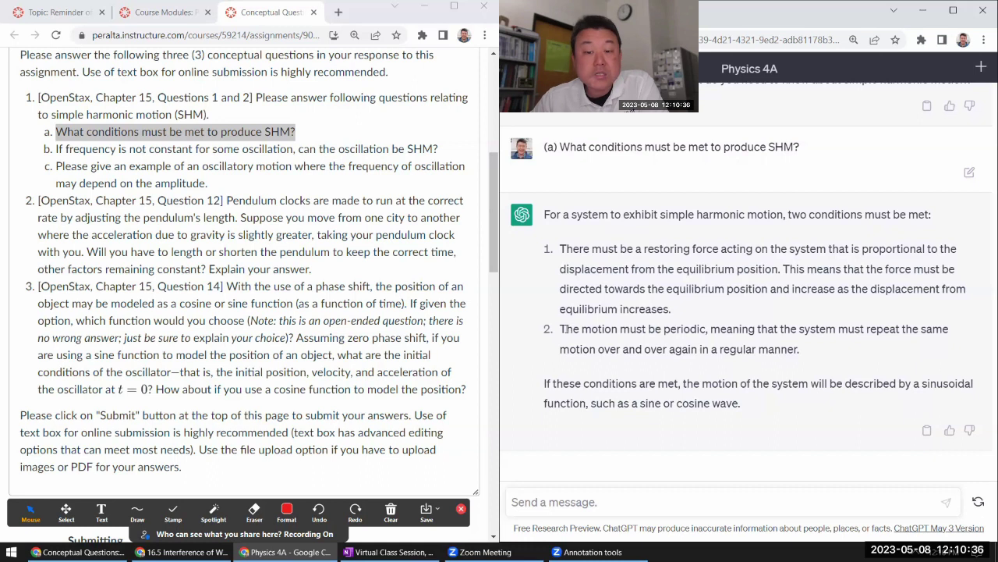
pyautogui.moveTo(558, 334); pyautogui.dragTo(821, 358)
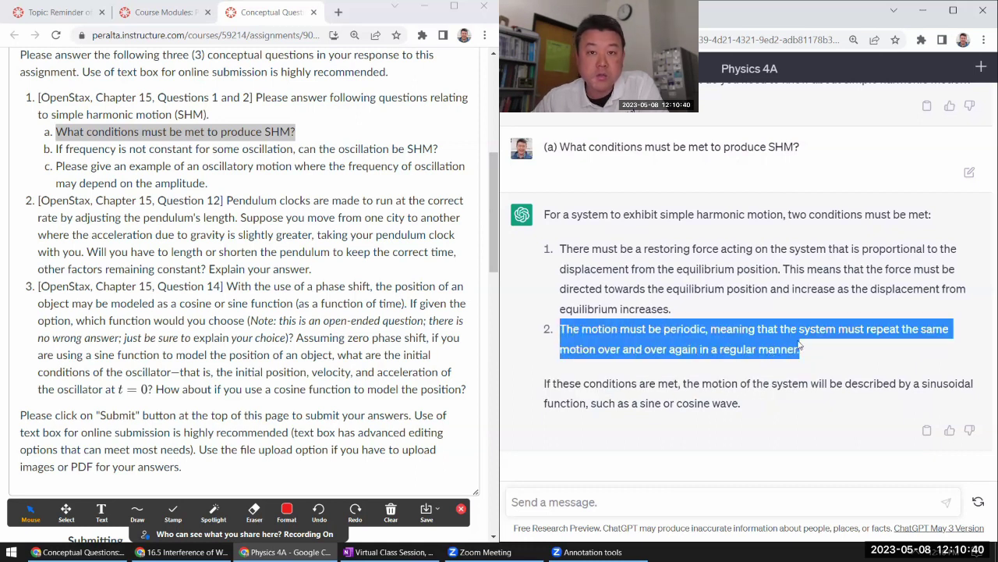
pyautogui.click(688, 310)
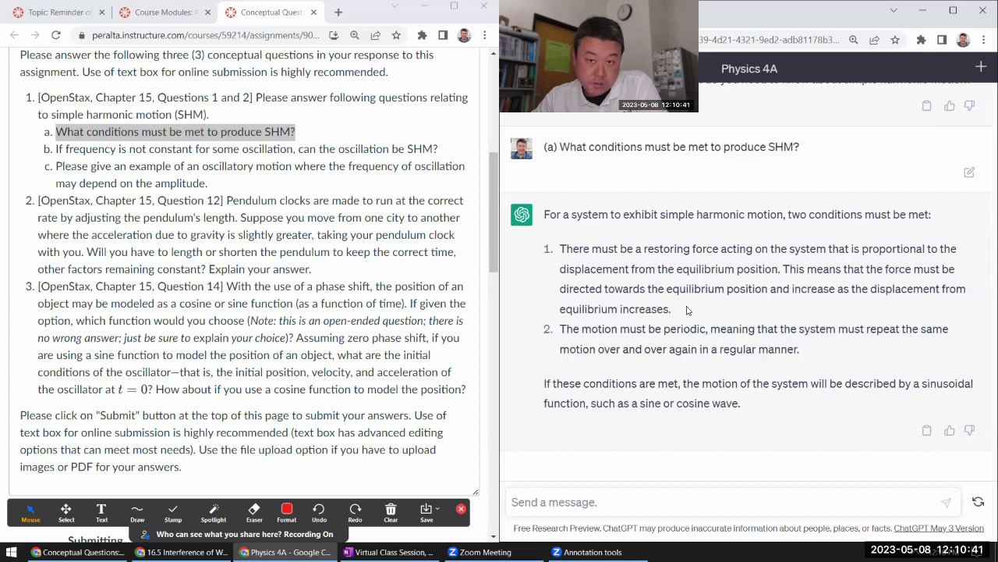
pyautogui.keyDown('shift'); pyautogui.click(563, 248); pyautogui.keyUp('shift')
pyautogui.click(549, 248)
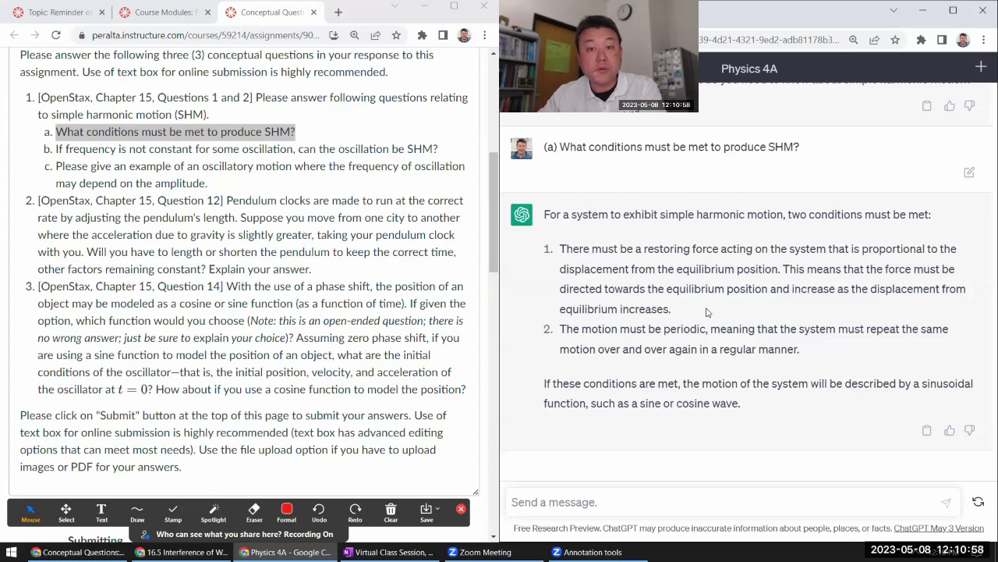
pyautogui.moveTo(718, 310); pyautogui.dragTo(562, 248)
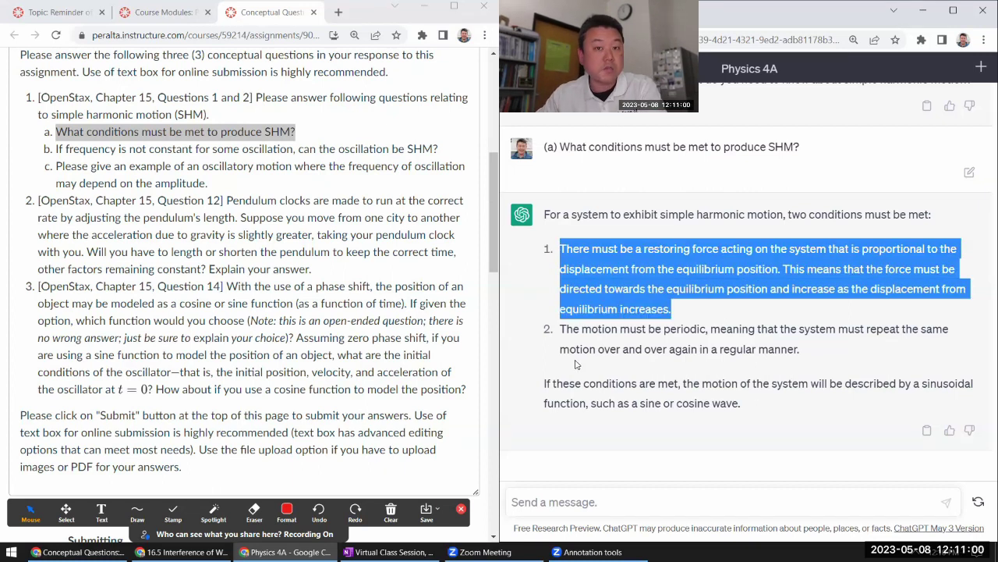
pyautogui.moveTo(561, 330); pyautogui.dragTo(811, 346)
pyautogui.click(833, 395)
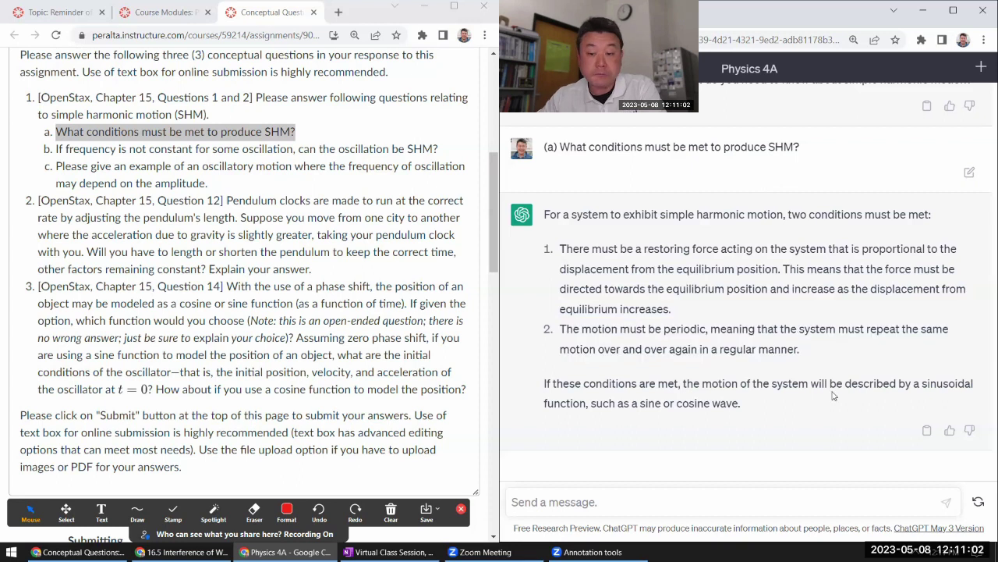
pyautogui.click(119, 160)
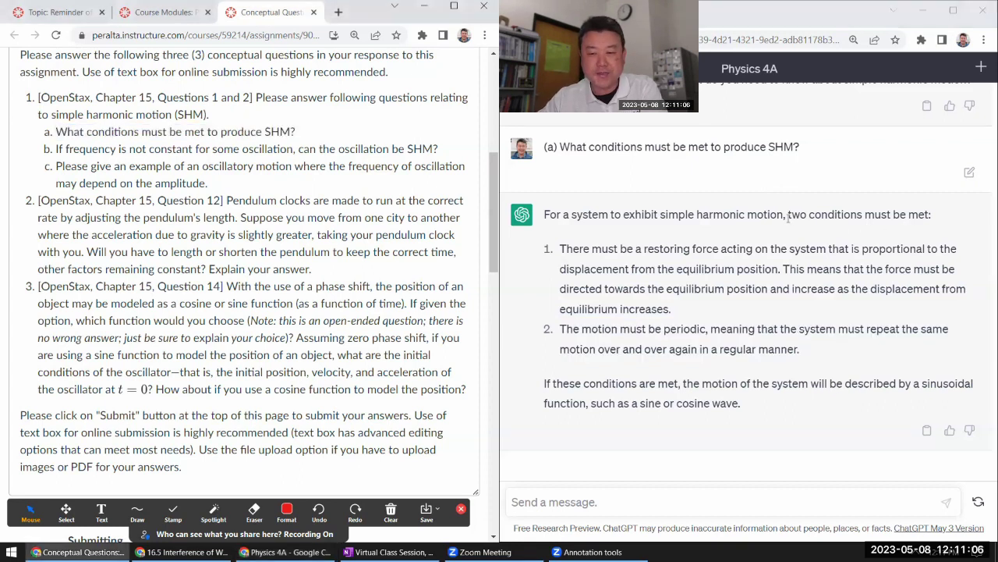
pyautogui.moveTo(788, 214); pyautogui.dragTo(866, 206)
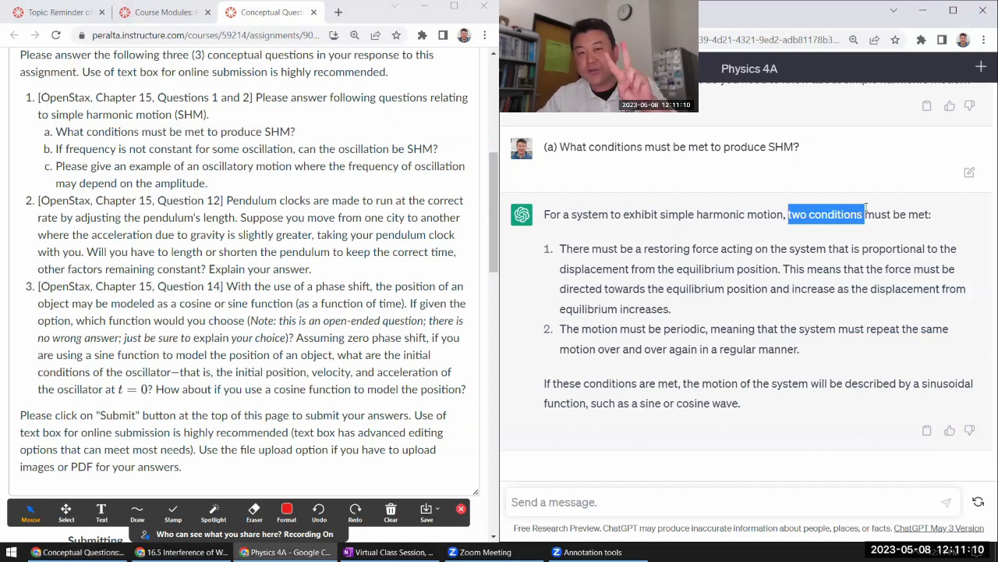
pyautogui.click(805, 231)
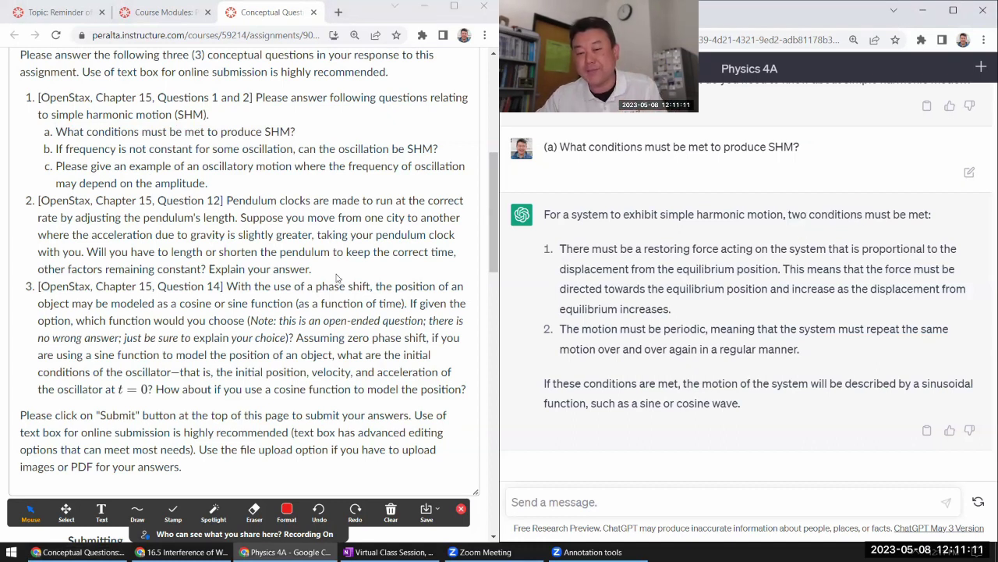
# Send ChatGPT question (b), copied from Canvas, on whether non-constant-frequency oscillation can be SHM.
pyautogui.tripleClick(91, 148)
pyautogui.hotkey('ctrl', 'c')
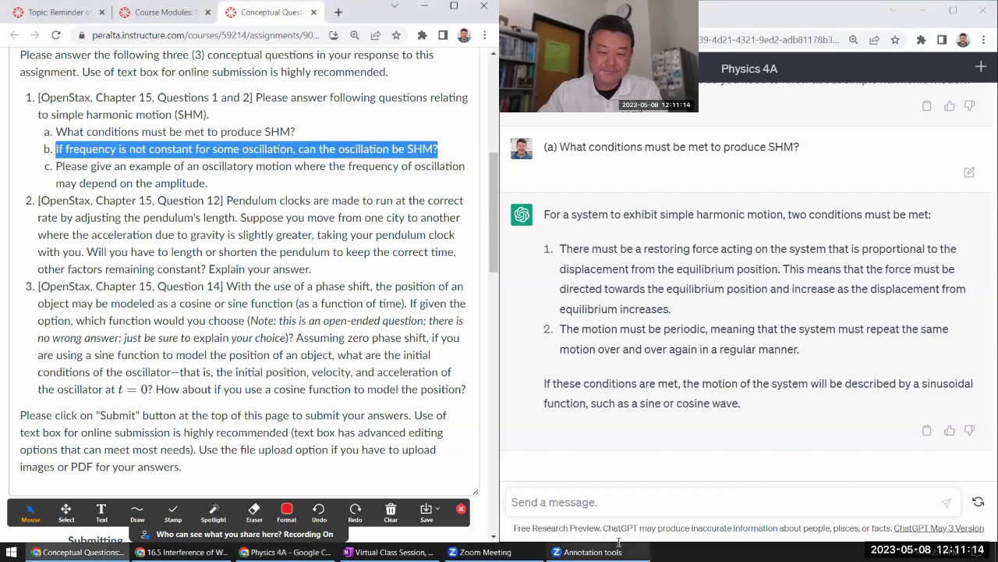
pyautogui.click(568, 502)
pyautogui.write('(b)')
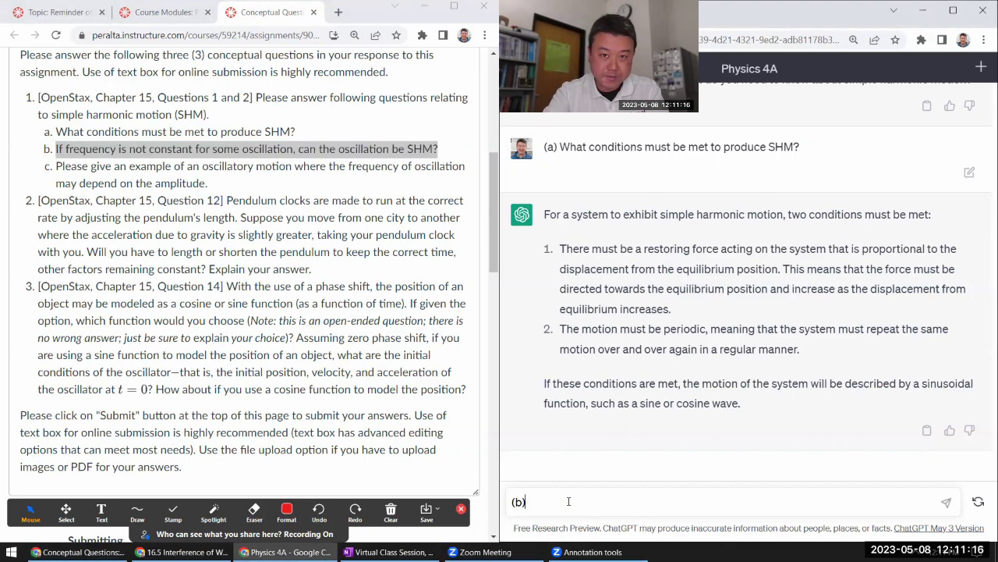
pyautogui.hotkey('ctrl', 'v')
pyautogui.press('BackSpace')
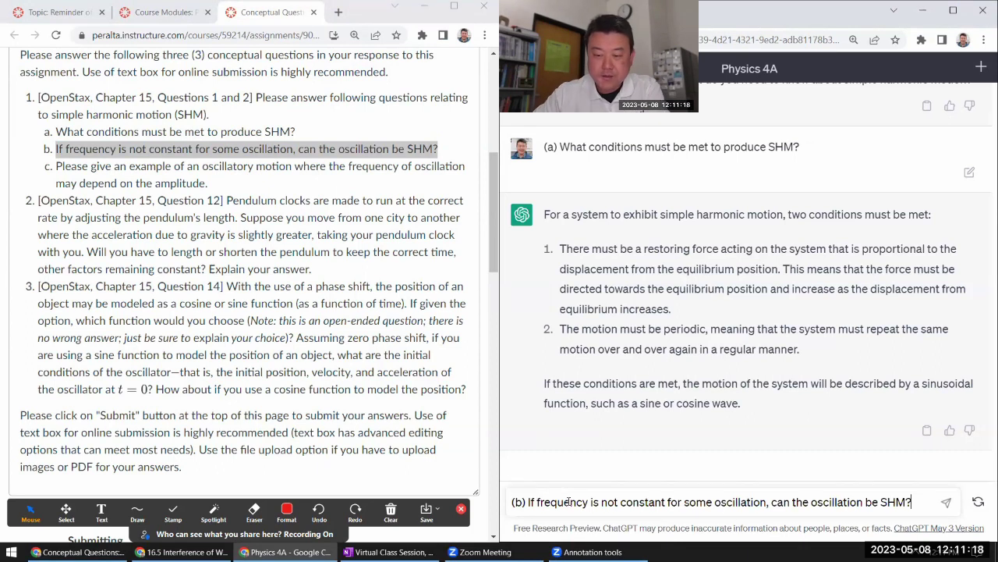
pyautogui.click(946, 501)
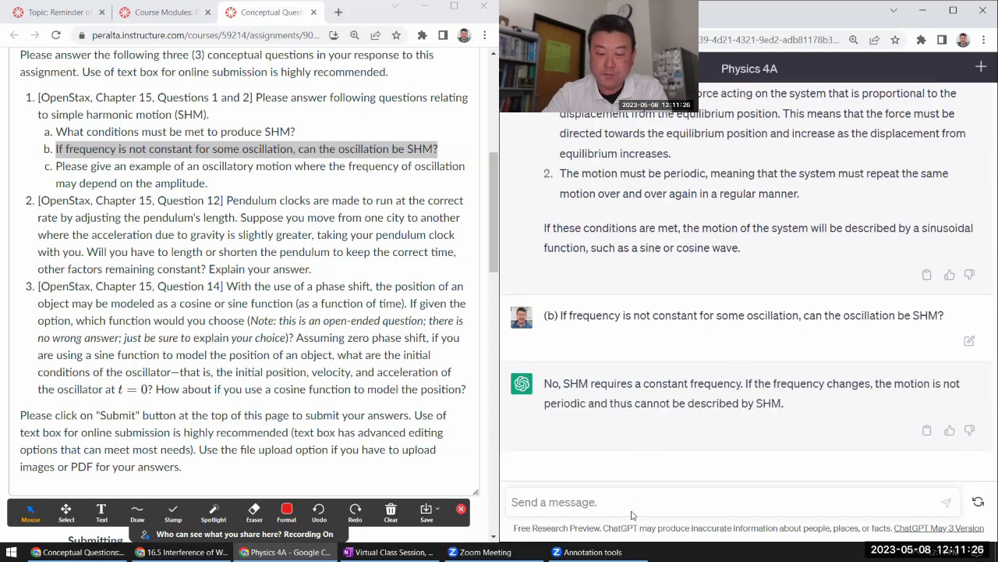
# Ask ChatGPT the follow-up 'What is such oscillatory motion called?'.
pyautogui.write('What is t')
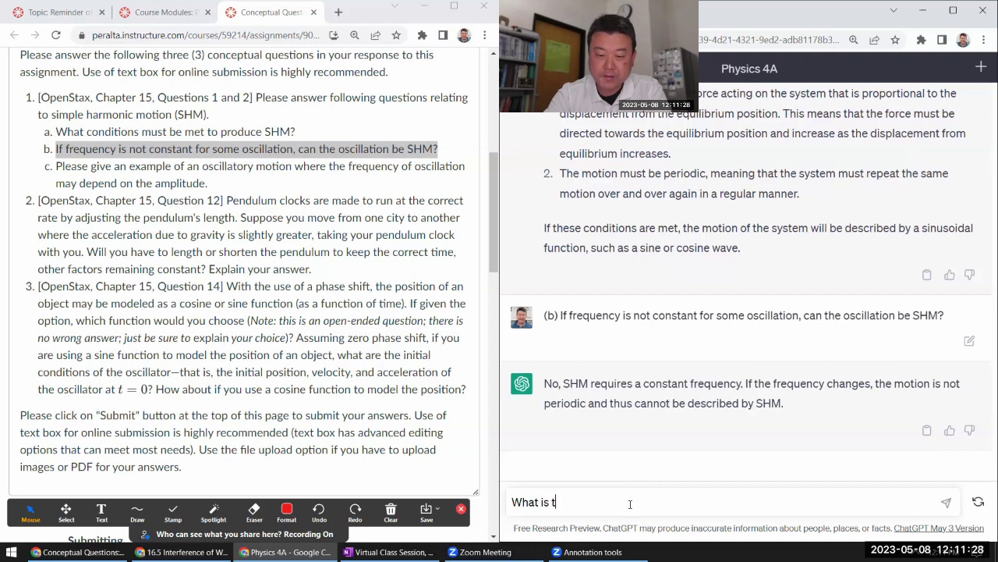
pyautogui.write('he oscillator')
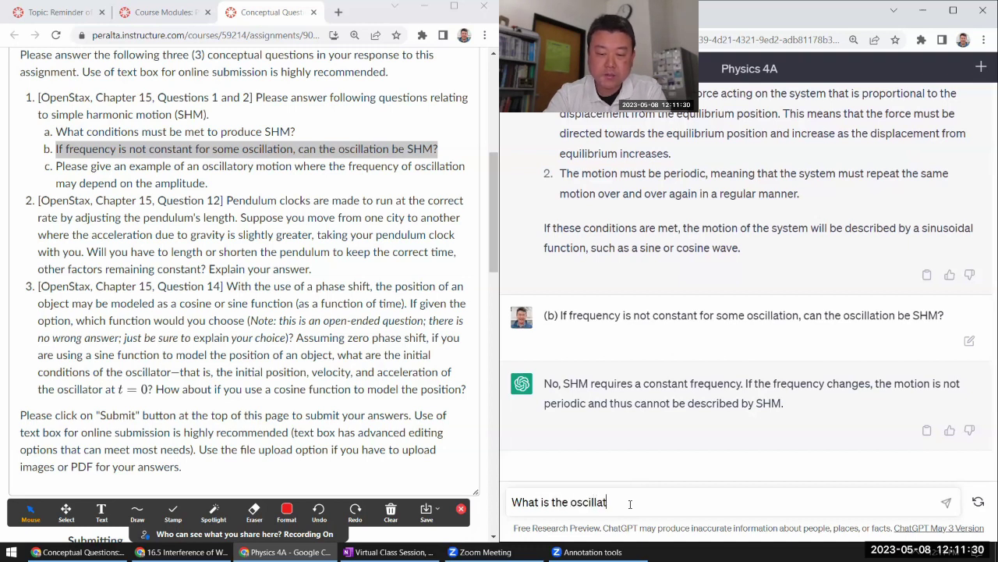
pyautogui.press('BackSpace')
pyautogui.press('BackSpace')
pyautogui.press('BackSpace')
pyautogui.press('BackSpace')
pyautogui.write('such oscillatory motion called?')
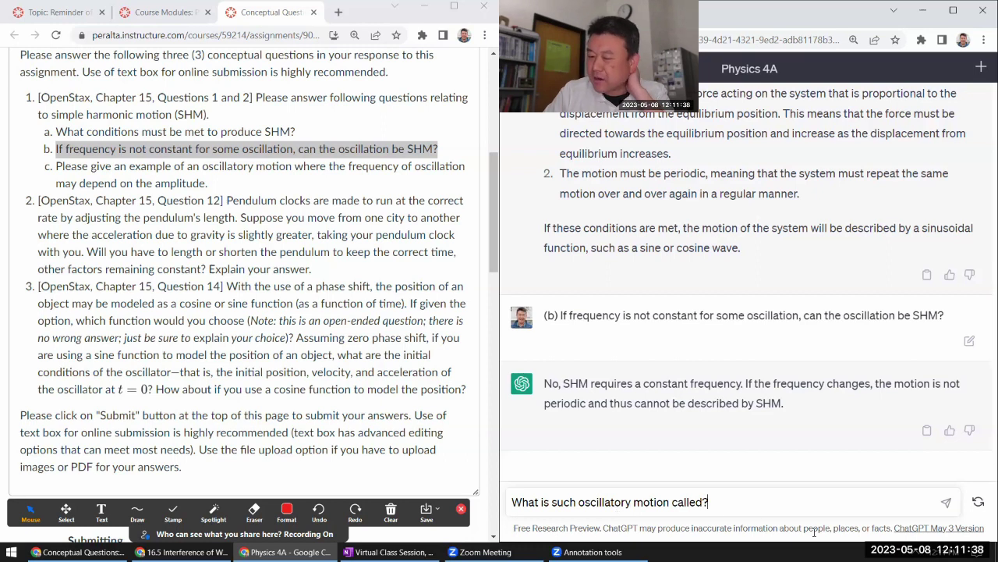
pyautogui.click(946, 503)
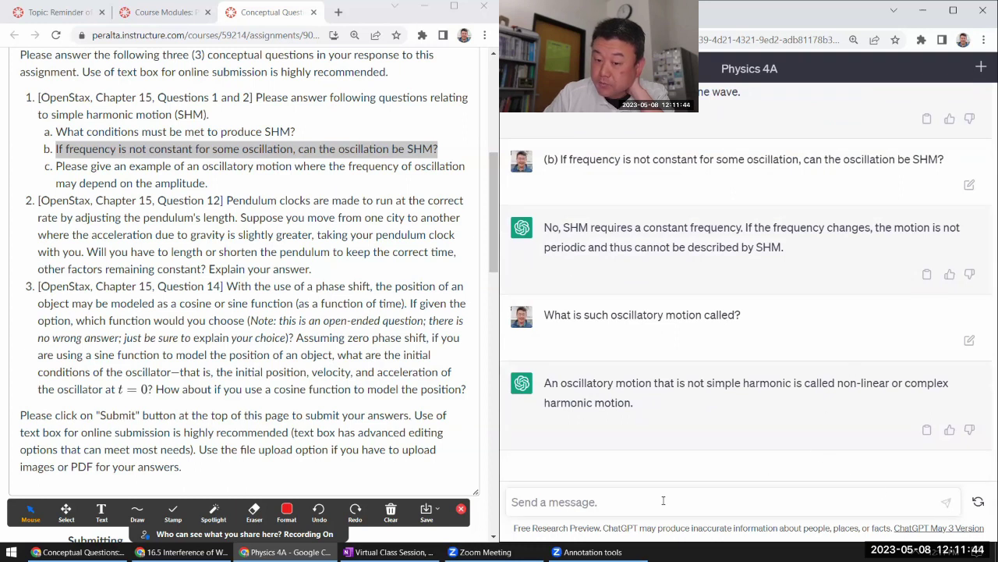
# Ask ChatGPT the follow-up 'What about "anharmonic oscillation?"'.
pyautogui.write('What about "anhy')
pyautogui.press('BackSpace')
pyautogui.write('armin')
pyautogui.press('BackSpace')
pyautogui.write('onic ')
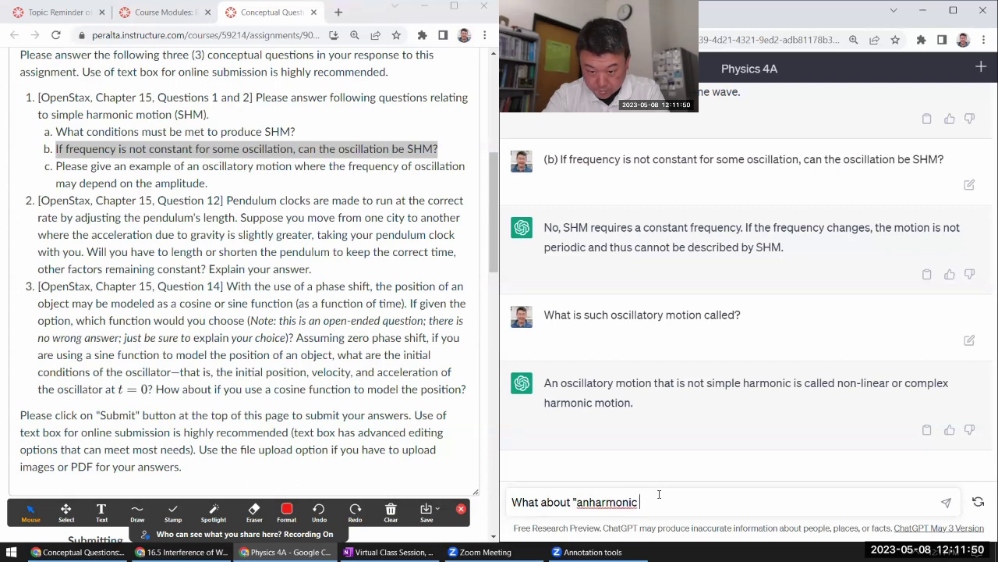
pyautogui.write('oscilattion')
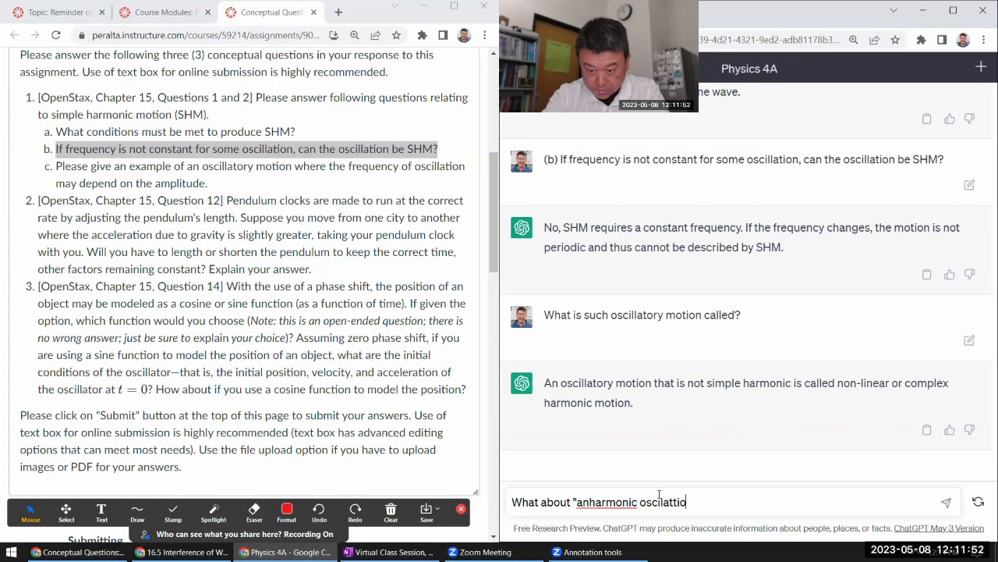
pyautogui.press('BackSpace')
pyautogui.press('BackSpace')
pyautogui.press('BackSpace')
pyautogui.press('BackSpace')
pyautogui.write('lation?')
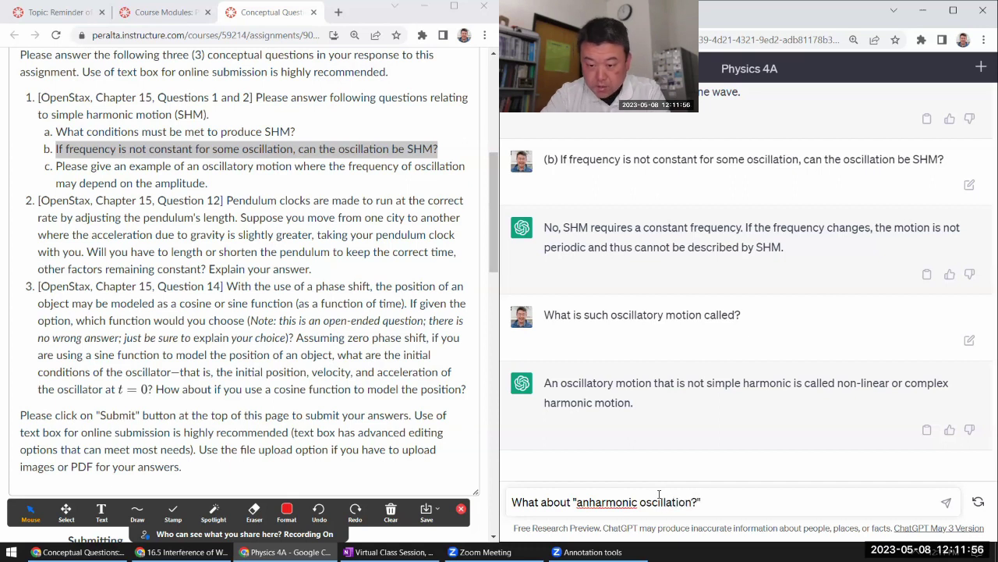
pyautogui.click(945, 504)
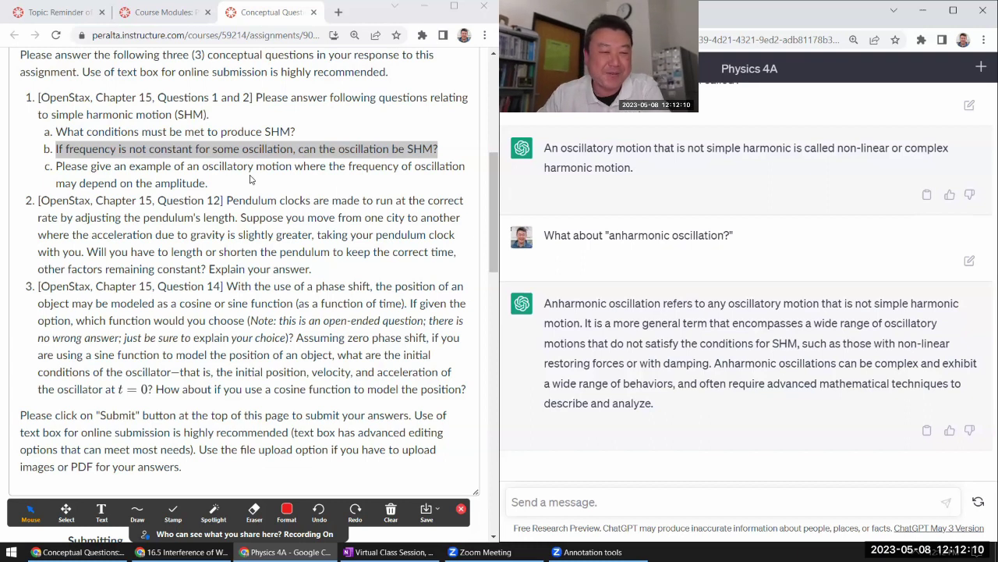
# Send ChatGPT question (c), copied from Canvas, about frequency depending on amplitude.
pyautogui.tripleClick(174, 163)
pyautogui.hotkey('ctrl', 'c')
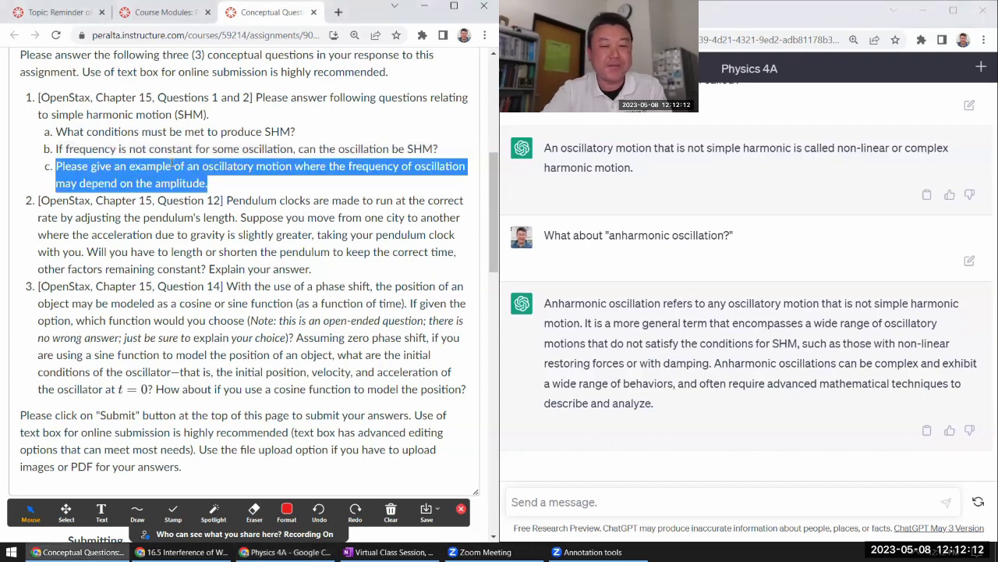
pyautogui.click(557, 499)
pyautogui.write('(c)')
pyautogui.hotkey('ctrl', 'v')
pyautogui.press('BackSpace')
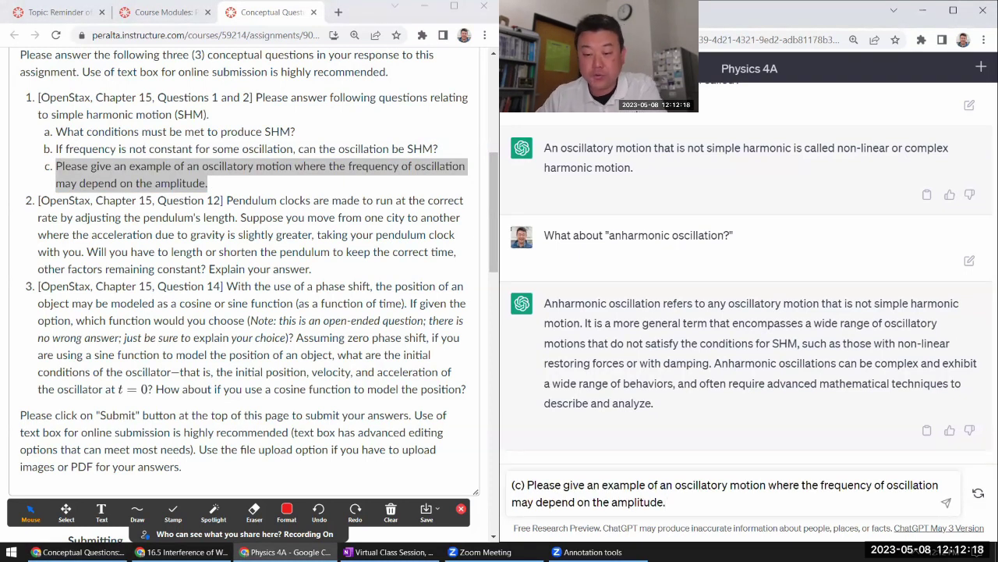
pyautogui.click(946, 503)
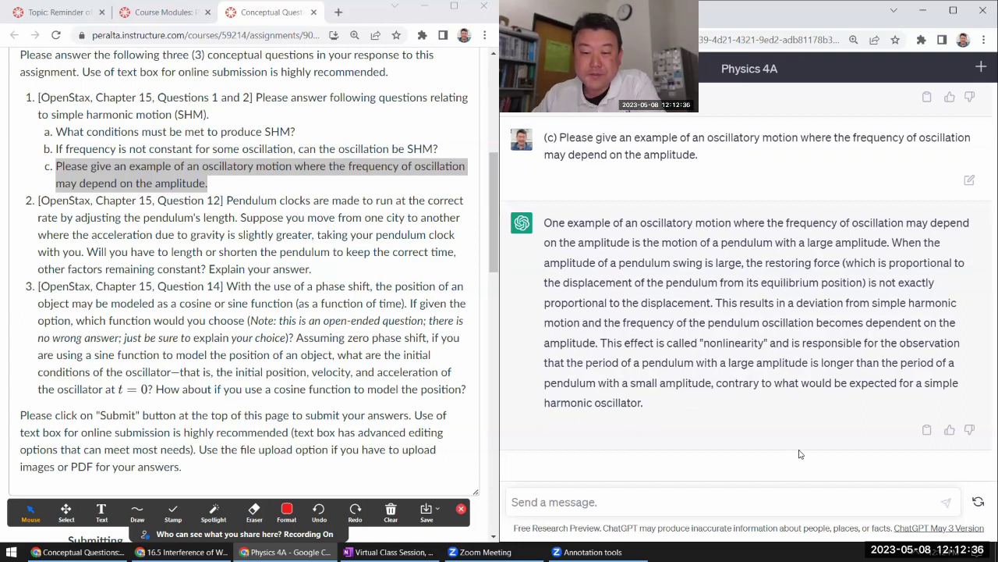
pyautogui.click(134, 250)
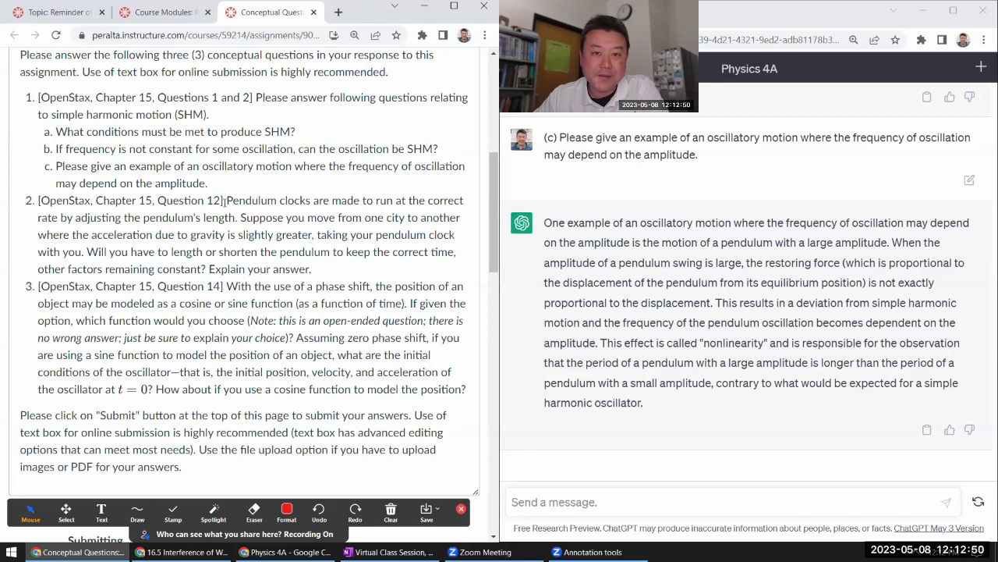
# Send Canvas question 2 on the pendulum clock to ChatGPT and review its answer.
pyautogui.moveTo(227, 201); pyautogui.dragTo(329, 272)
pyautogui.hotkey('ctrl', 'c')
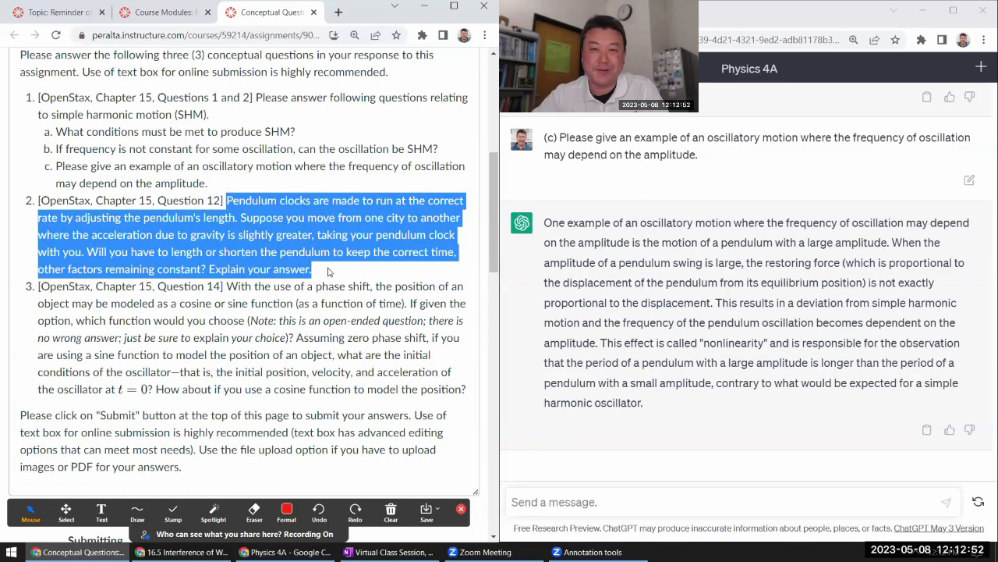
pyautogui.click(621, 494)
pyautogui.hotkey('ctrl', 'v')
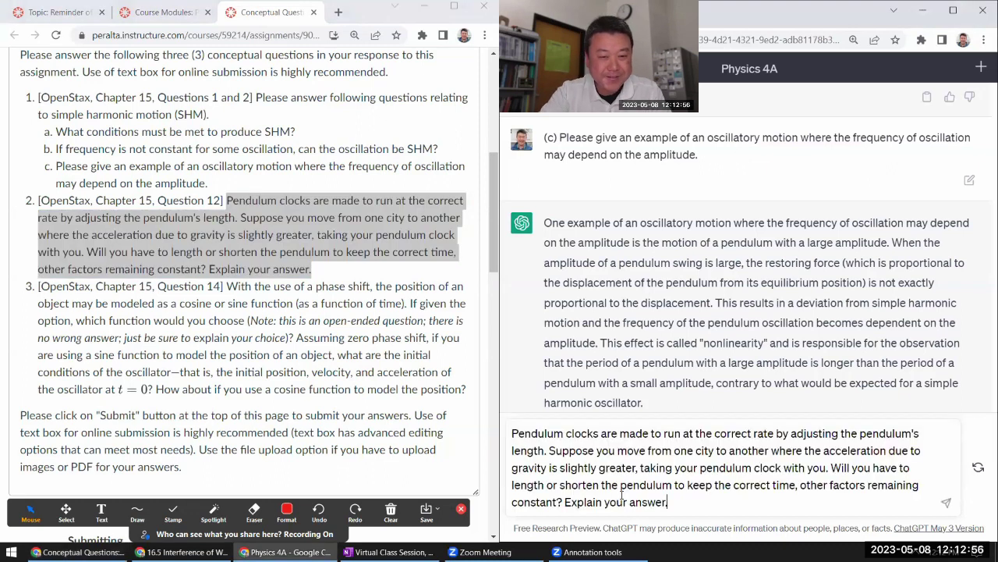
pyautogui.click(954, 503)
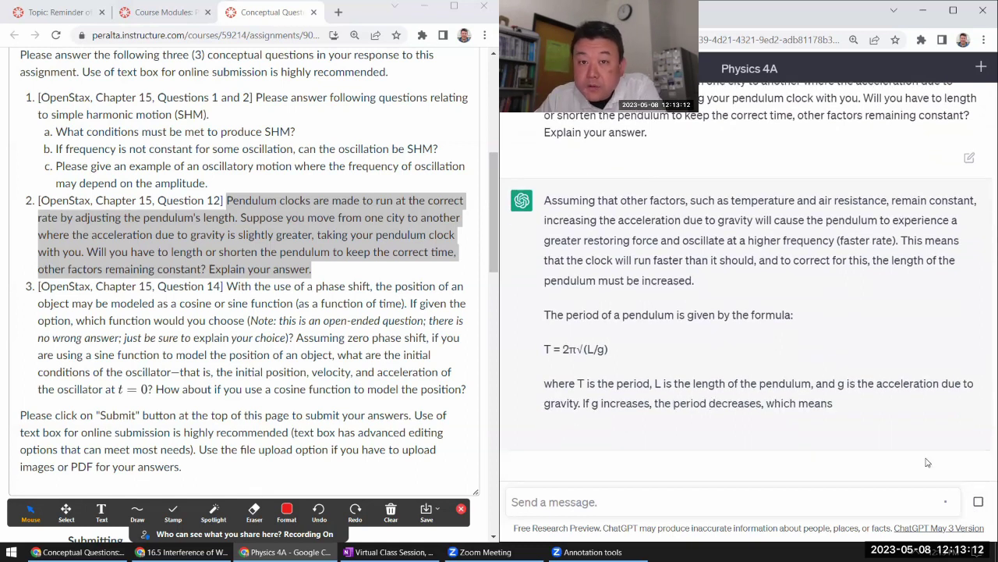
pyautogui.scroll(1, 772, 409)
pyautogui.scroll(1, 770, 406)
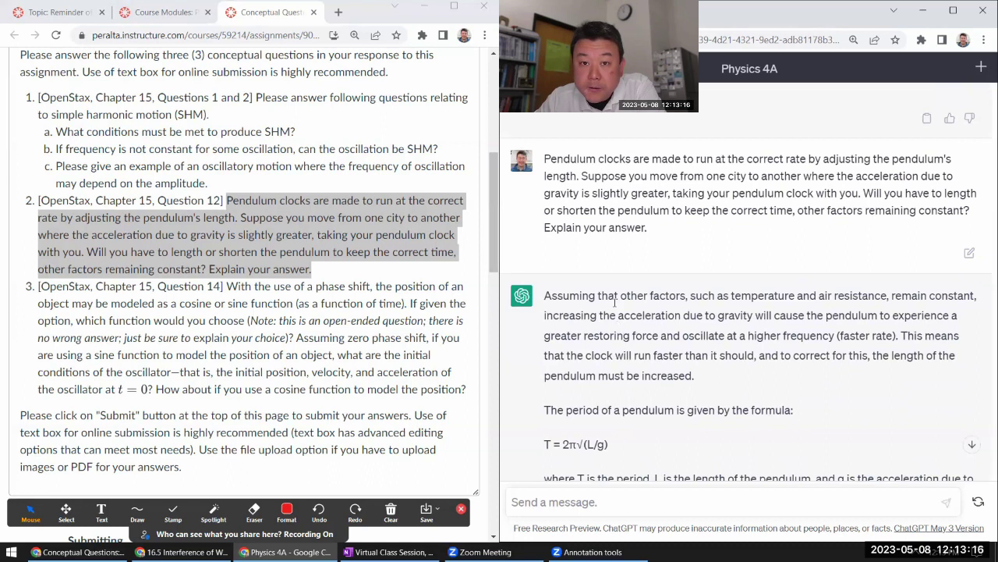
pyautogui.scroll(-1, 656, 379)
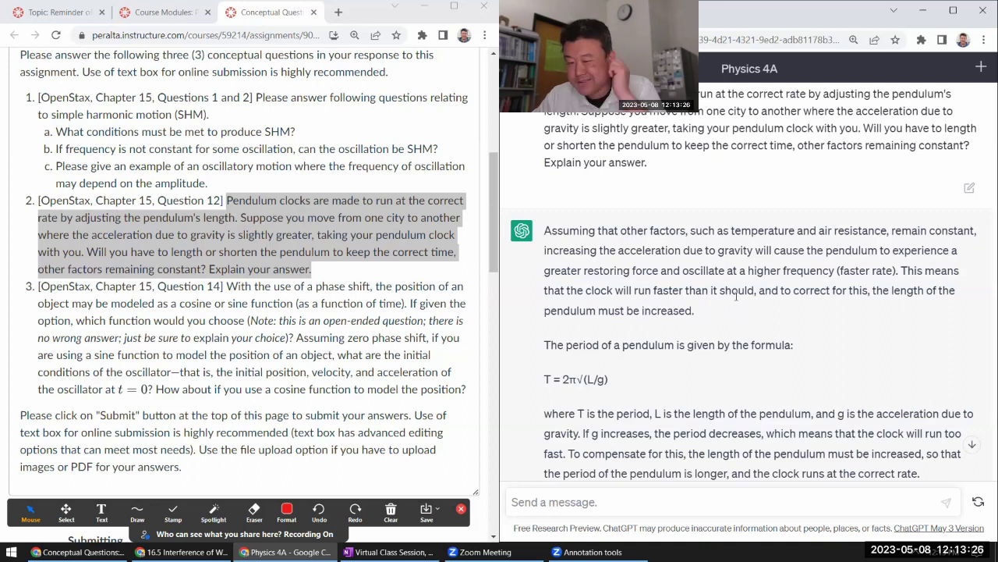
pyautogui.scroll(-1, 736, 296)
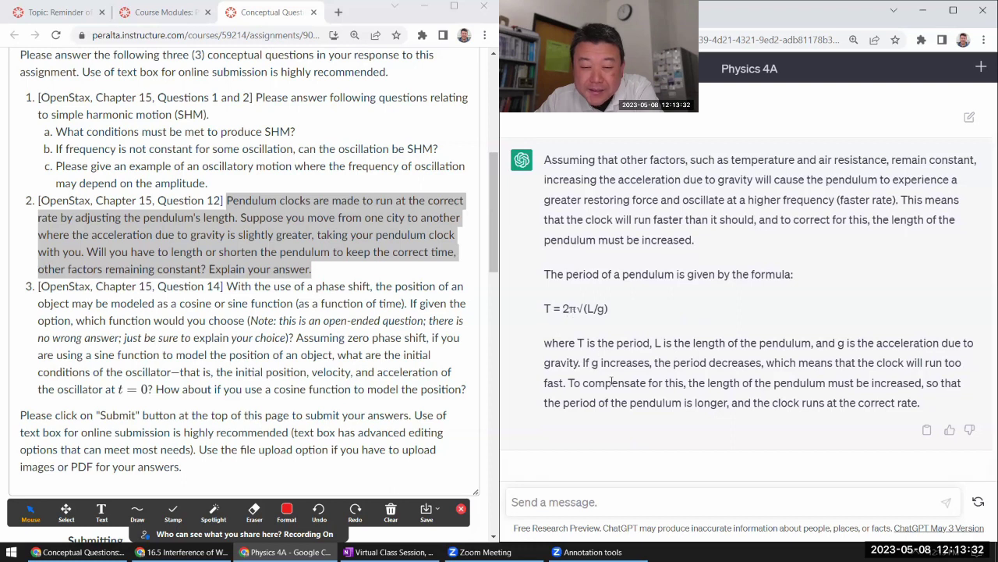
# Send Canvas question 3 on sine versus cosine with the missing 't=0' restored, and review the reply.
pyautogui.click(235, 284)
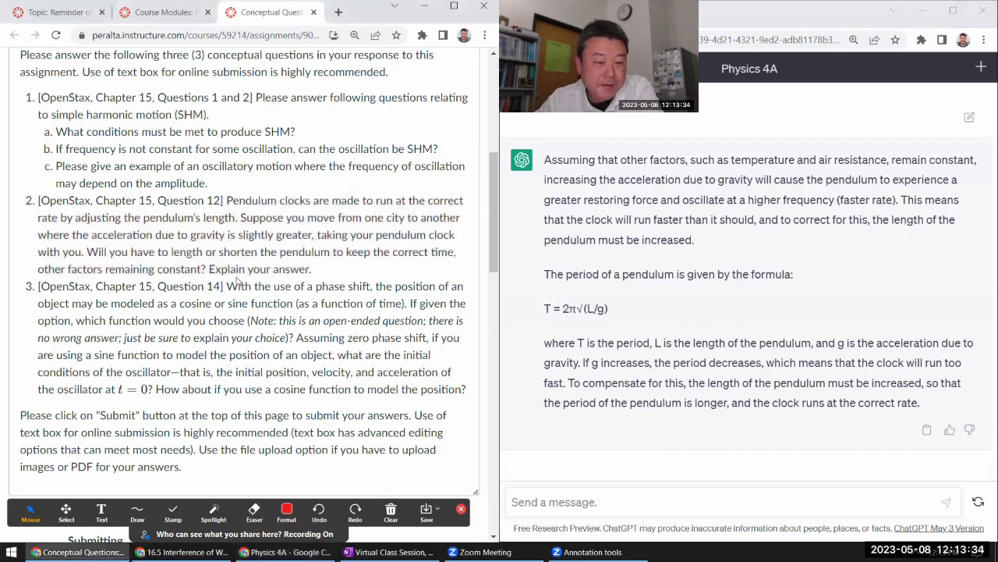
pyautogui.moveTo(228, 286); pyautogui.dragTo(468, 394)
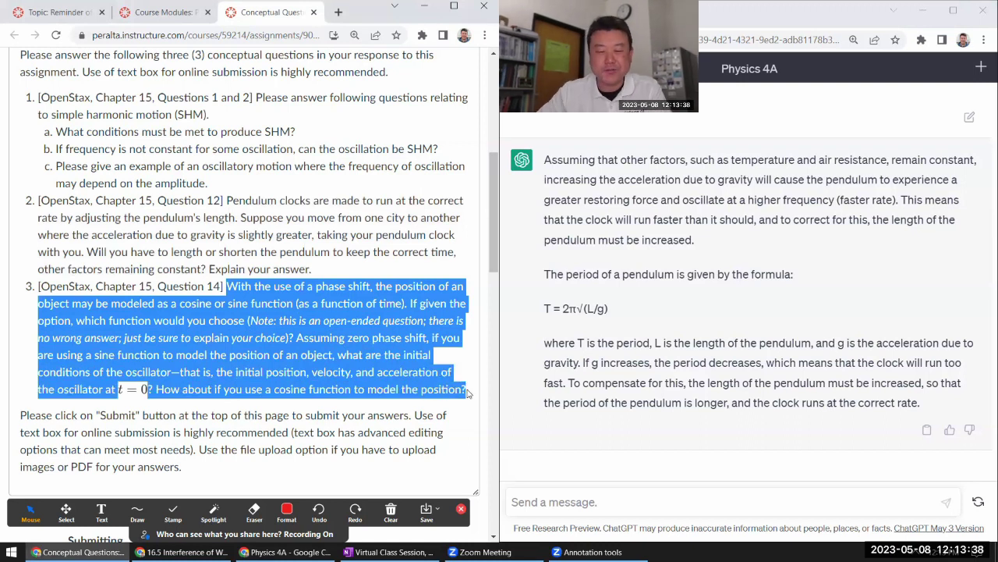
pyautogui.click(659, 496)
pyautogui.write('With the use of a phase shift, the position of an object may be modeled as a cosine or sine function (as a function of time). If given the option, which function would you choose (Note: this is an open-ended question; there is no wrong answer; just be sure to explain your choice)? Assuming zero phase shift, if you are using a sine function to model the position of an object, what are the initial conditions of the oscillator—that is, the initial position, velocity, and acceleration of the oscillator at ? How about if you use a cosine function to model the position?')
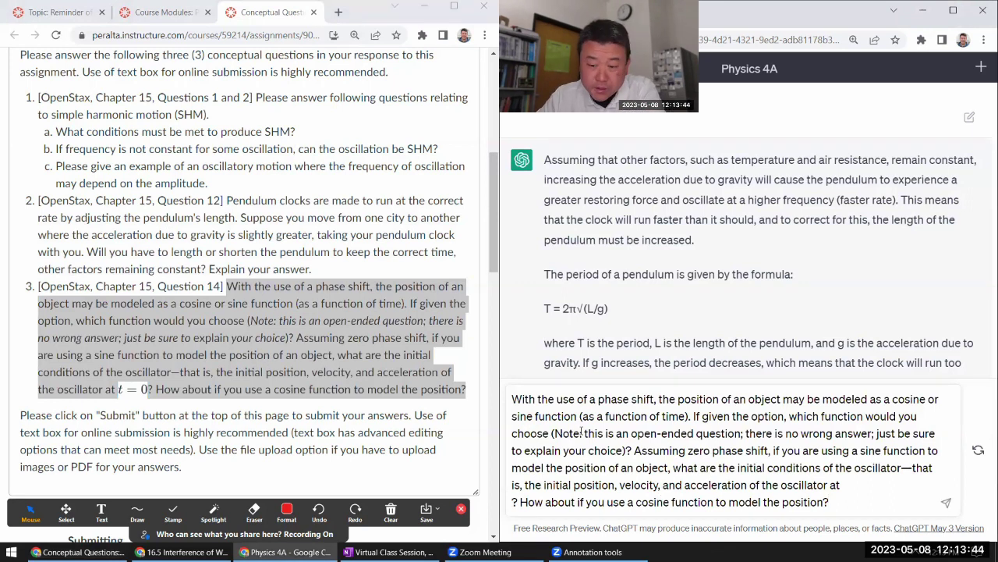
pyautogui.click(852, 487)
pyautogui.write('t=0')
pyautogui.press('Delete')
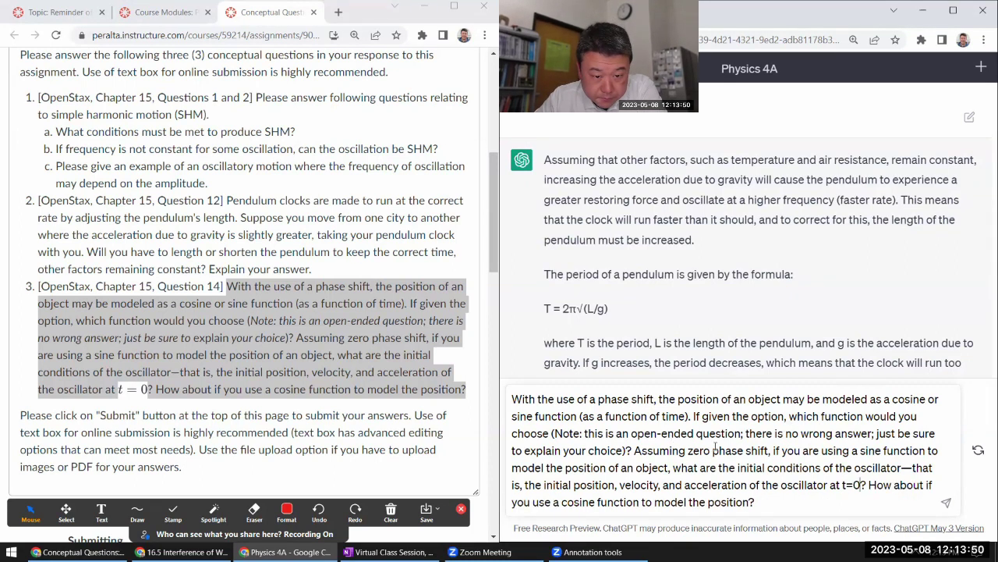
pyautogui.click(947, 504)
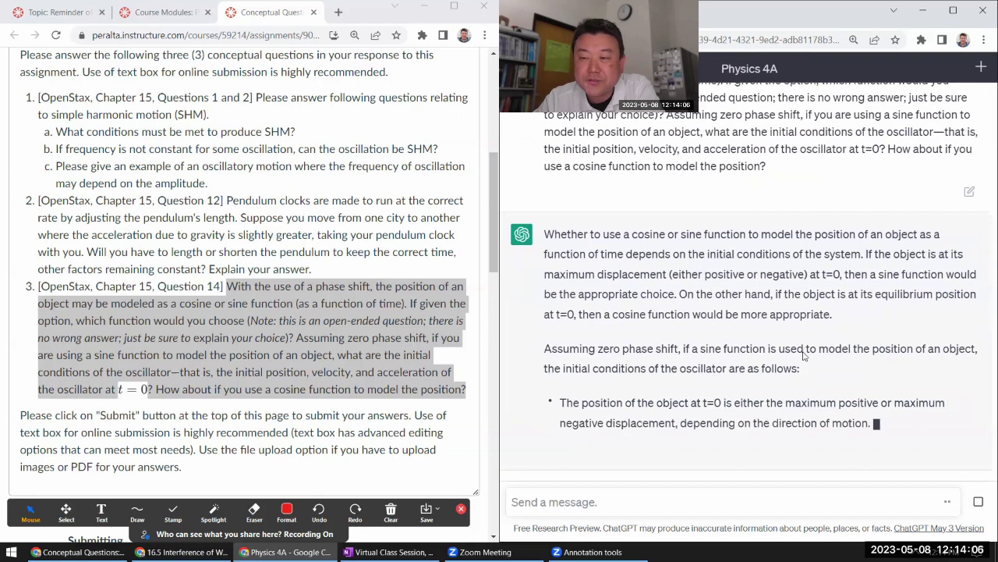
pyautogui.scroll(3, 803, 355)
pyautogui.scroll(-1, 674, 338)
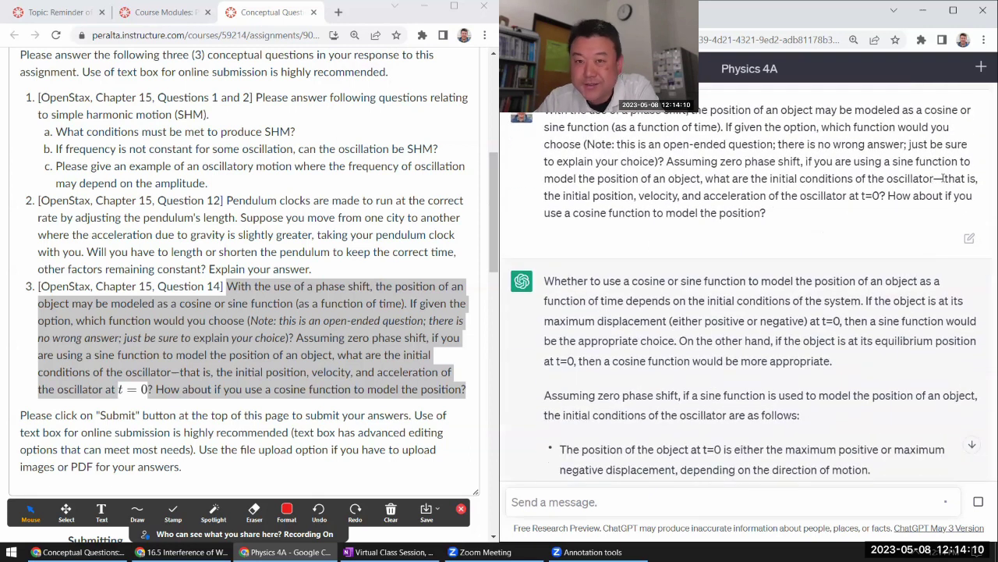
pyautogui.scroll(-1, 645, 225)
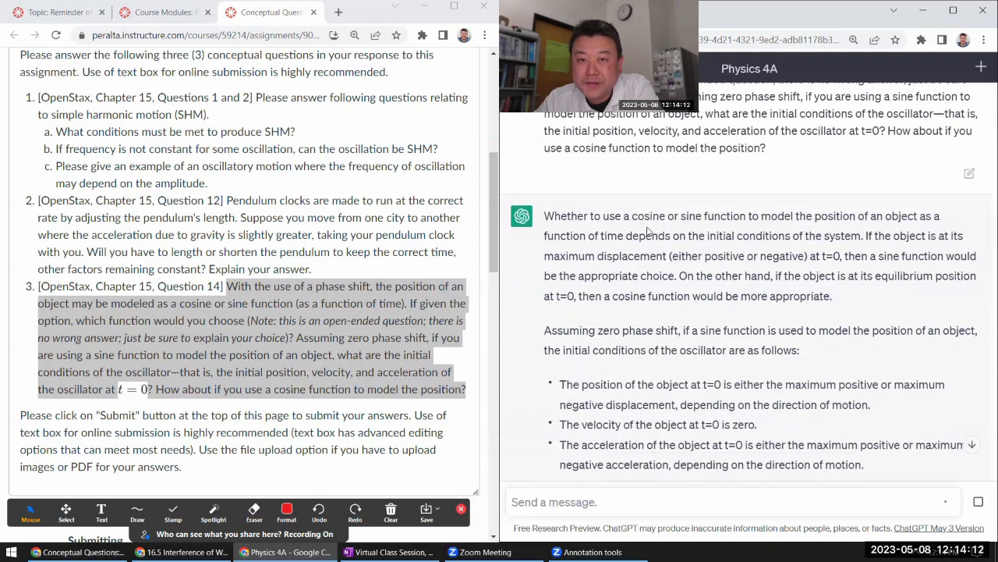
pyautogui.scroll(-1, 648, 229)
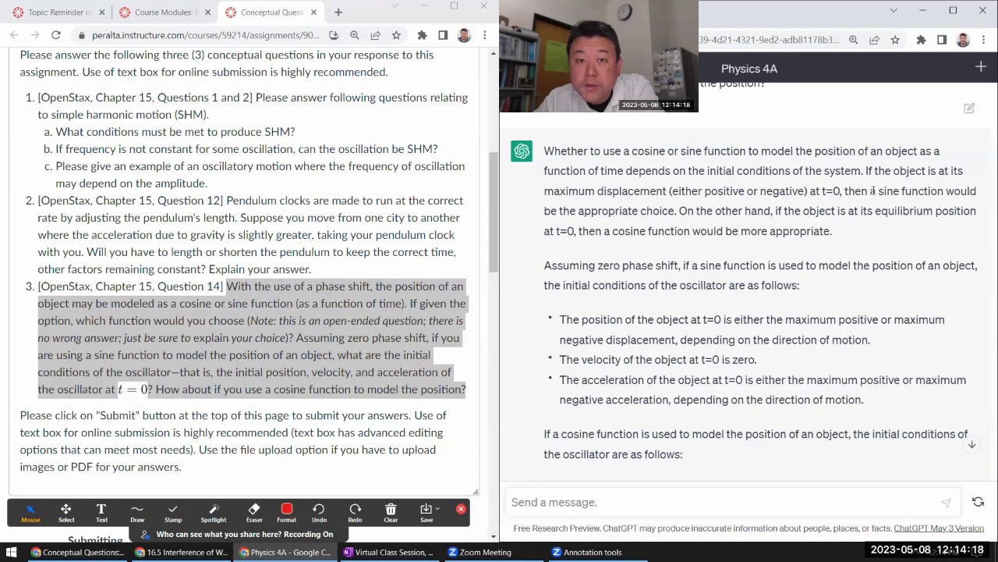
pyautogui.moveTo(870, 191); pyautogui.dragTo(679, 210)
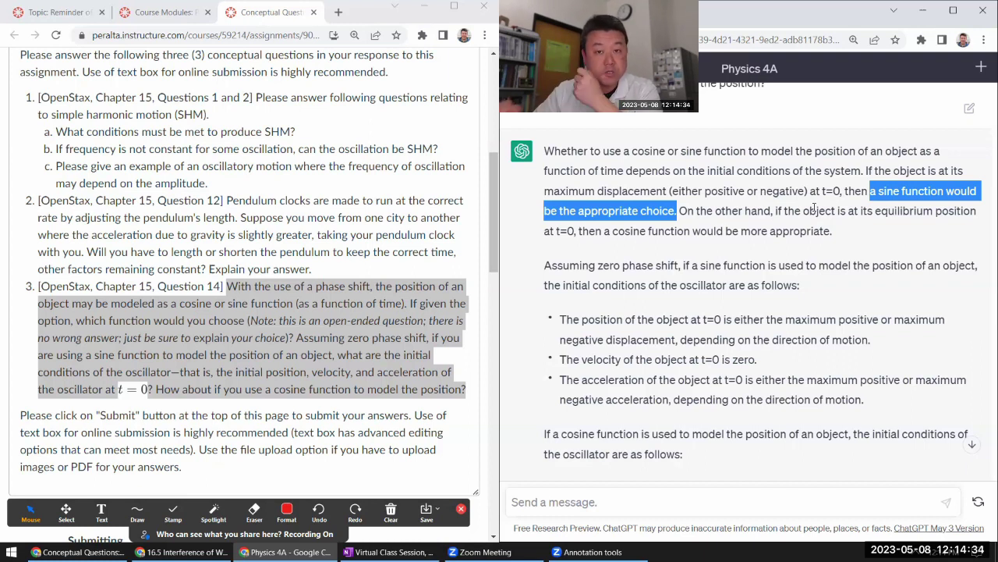
pyautogui.click(792, 214)
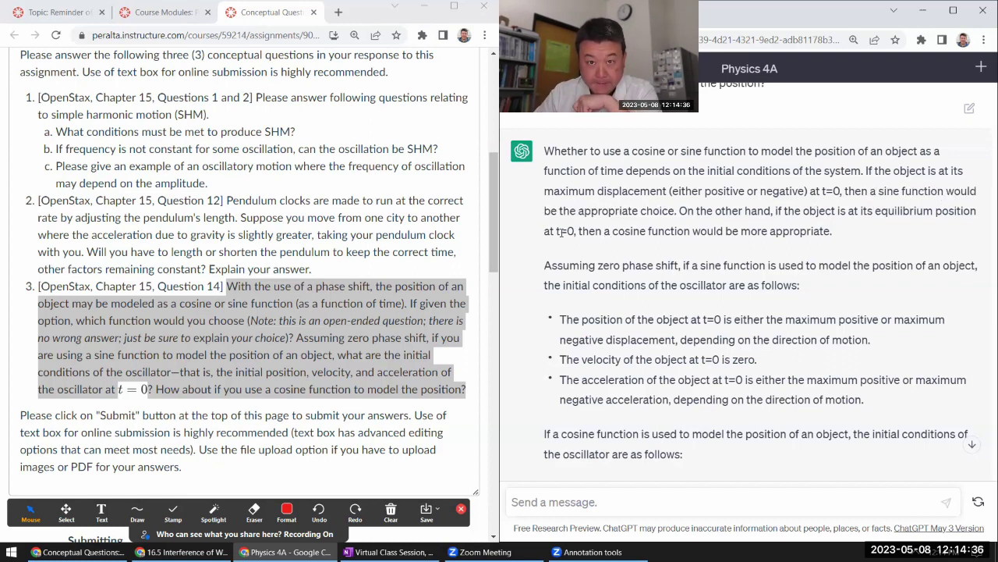
pyautogui.moveTo(808, 190); pyautogui.dragTo(843, 235)
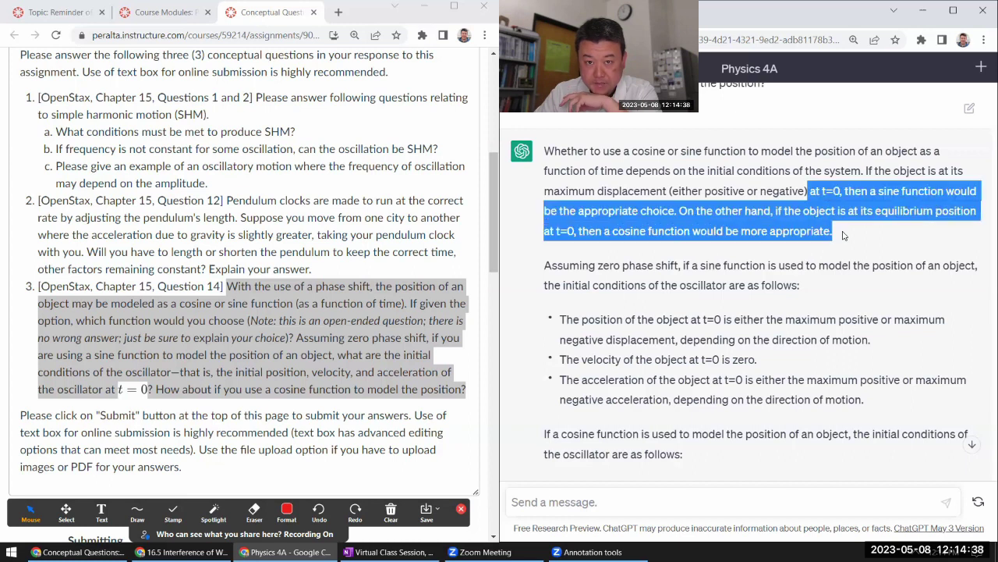
pyautogui.click(843, 235)
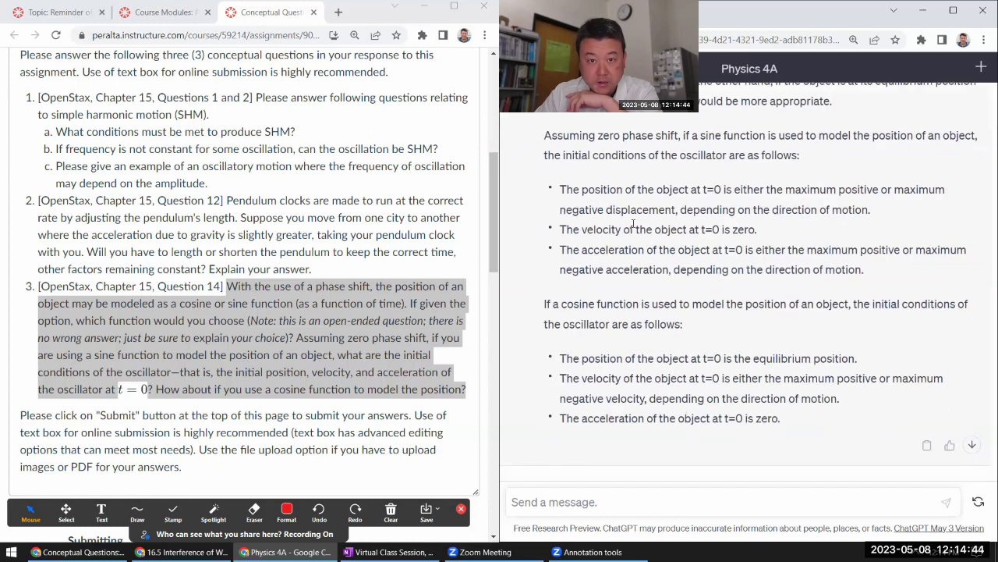
pyautogui.moveTo(546, 136); pyautogui.dragTo(785, 209)
pyautogui.moveTo(860, 264); pyautogui.dragTo(885, 269)
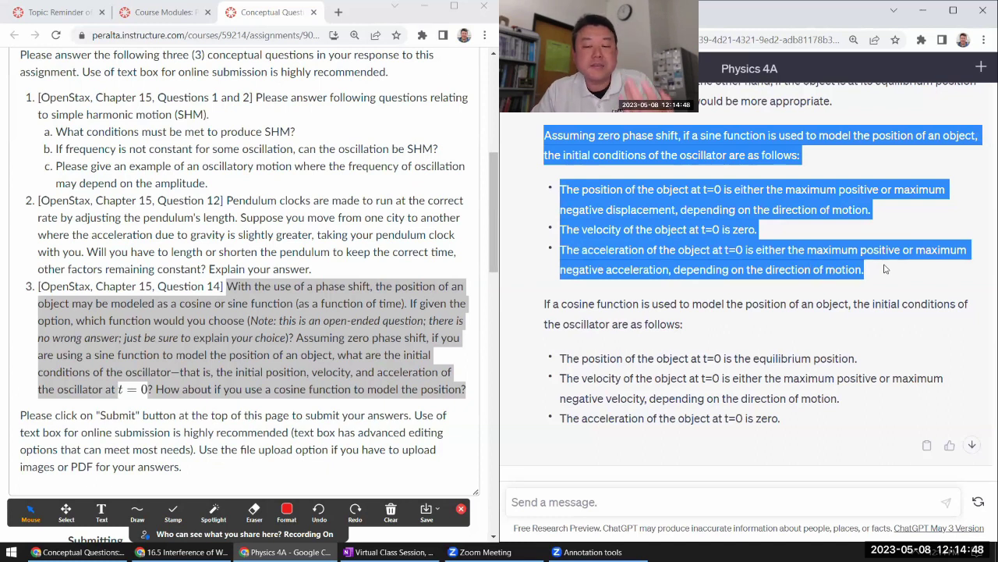
pyautogui.click(848, 337)
pyautogui.scroll(-1, 849, 335)
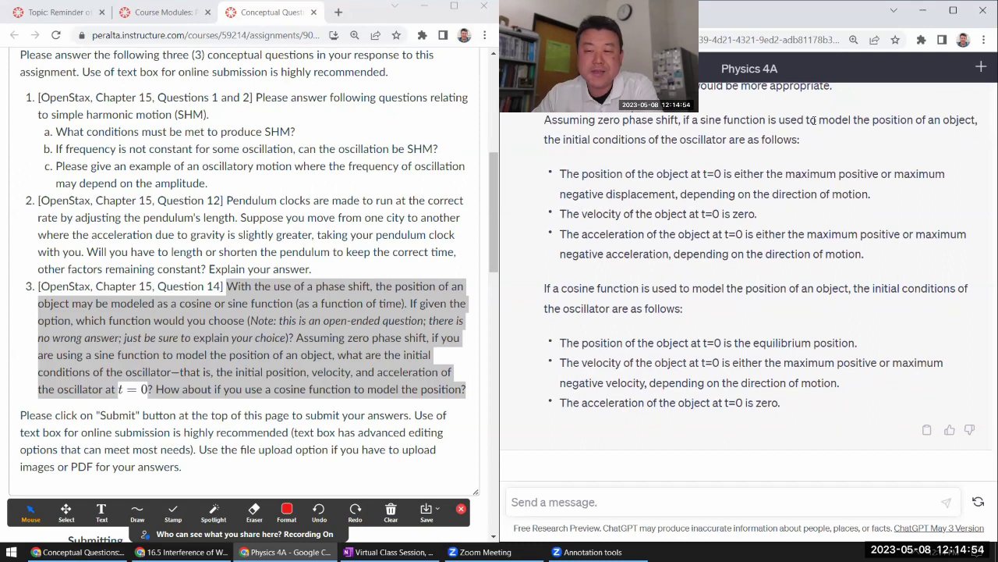
pyautogui.moveTo(706, 120); pyautogui.dragTo(767, 121)
pyautogui.moveTo(560, 288); pyautogui.dragTo(640, 289)
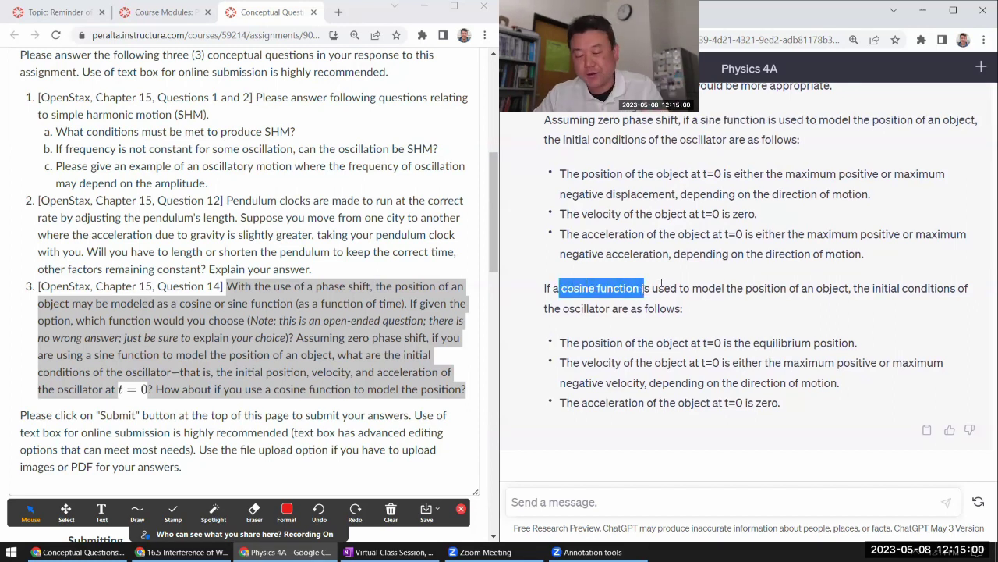
pyautogui.click(730, 281)
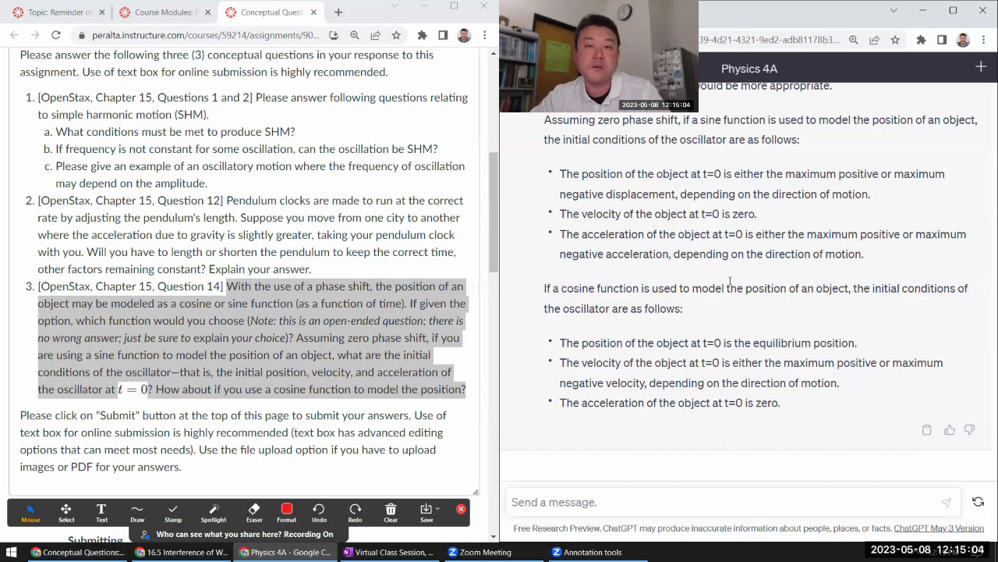
pyautogui.click(226, 266)
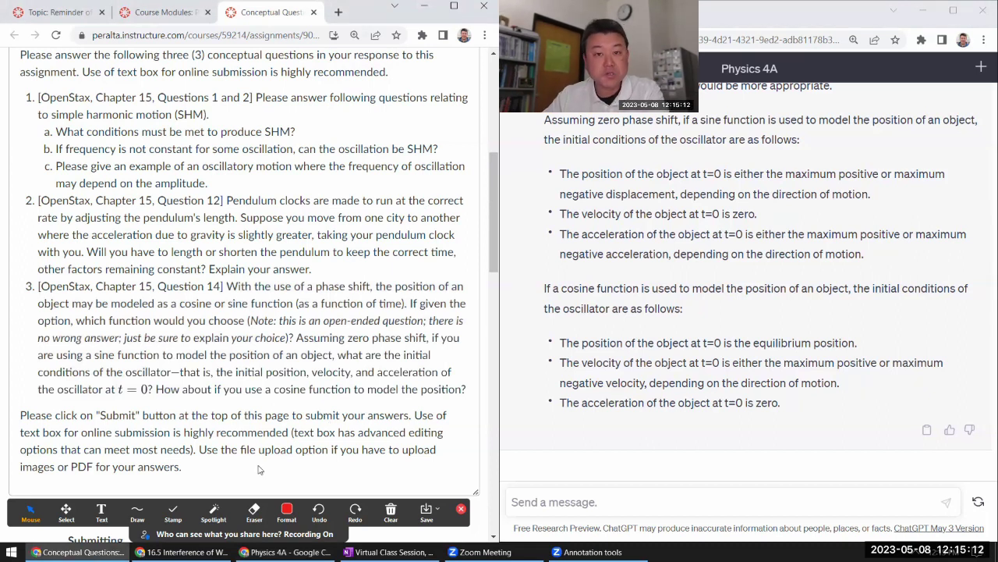
pyautogui.scroll(1, 604, 382)
pyautogui.scroll(1, 604, 382)
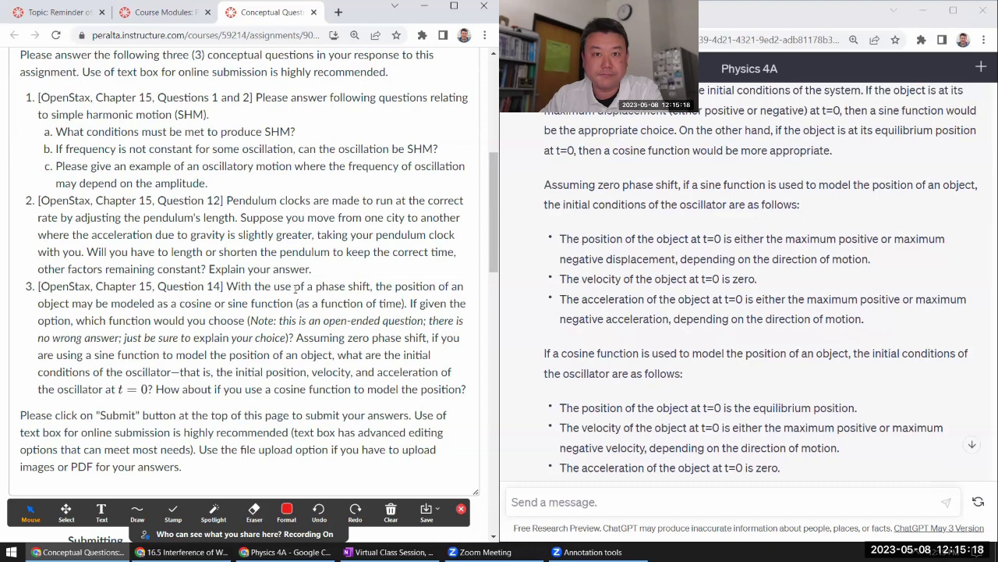
pyautogui.scroll(-3, 351, 304)
pyautogui.scroll(-3, 294, 297)
pyautogui.scroll(7, 295, 298)
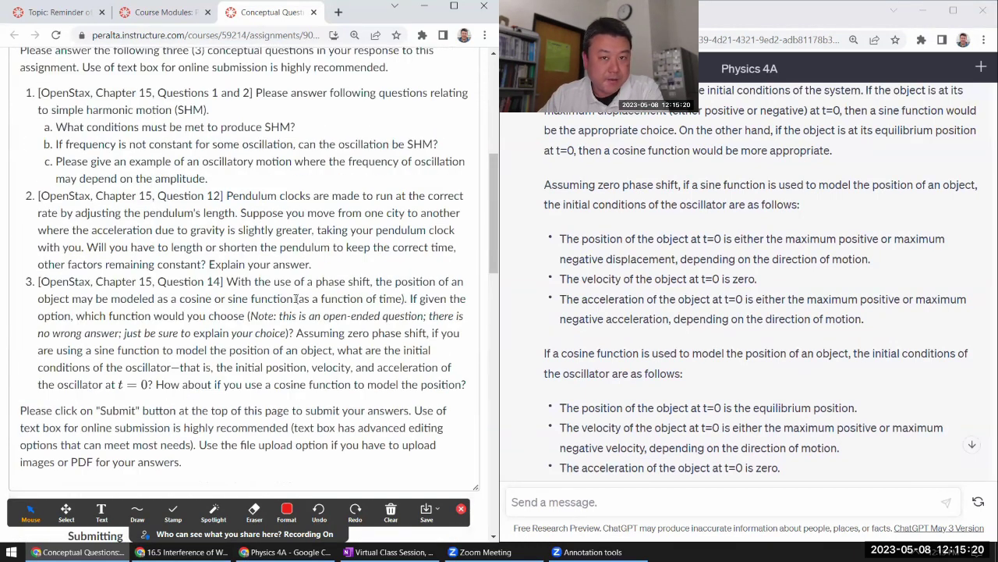
pyautogui.scroll(2, 295, 300)
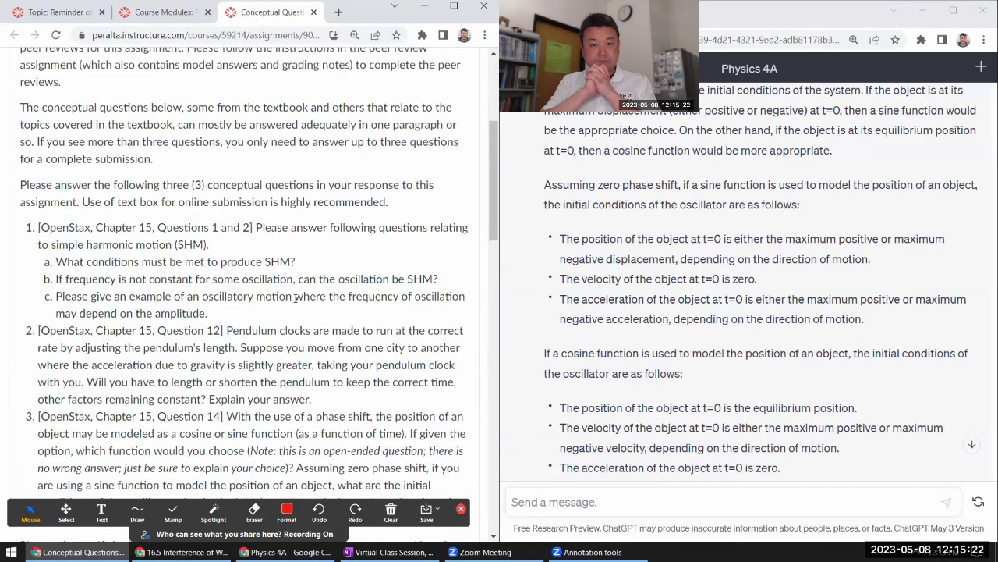